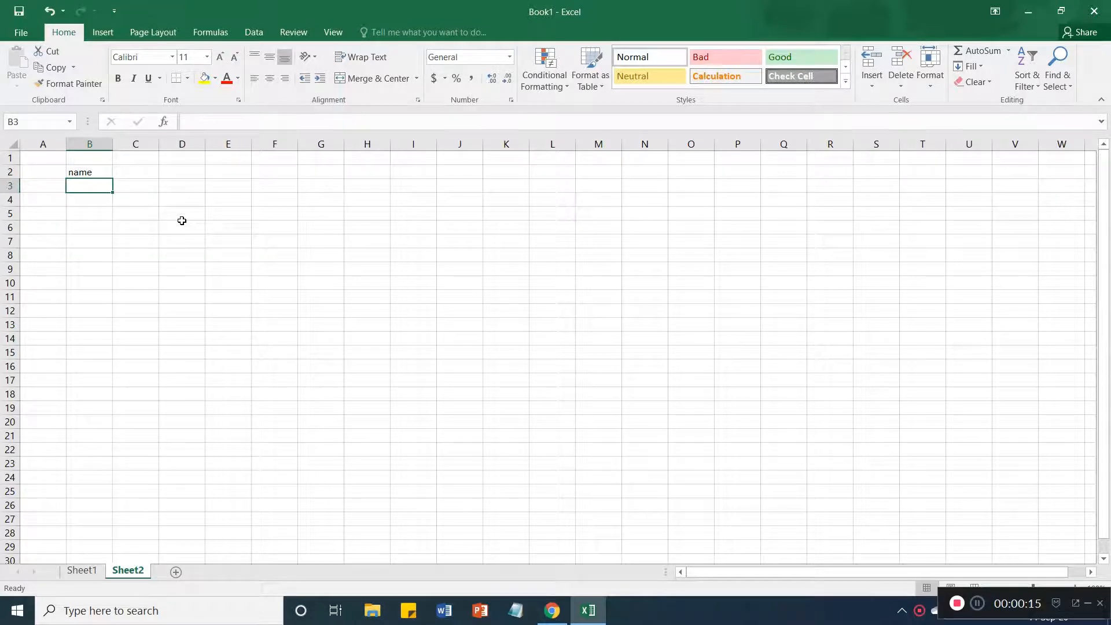
Enter three first names below the name header in cells B3 to B5.
type("jo")
key("Return")
type("somesh")
key("Return")
type("rahul")
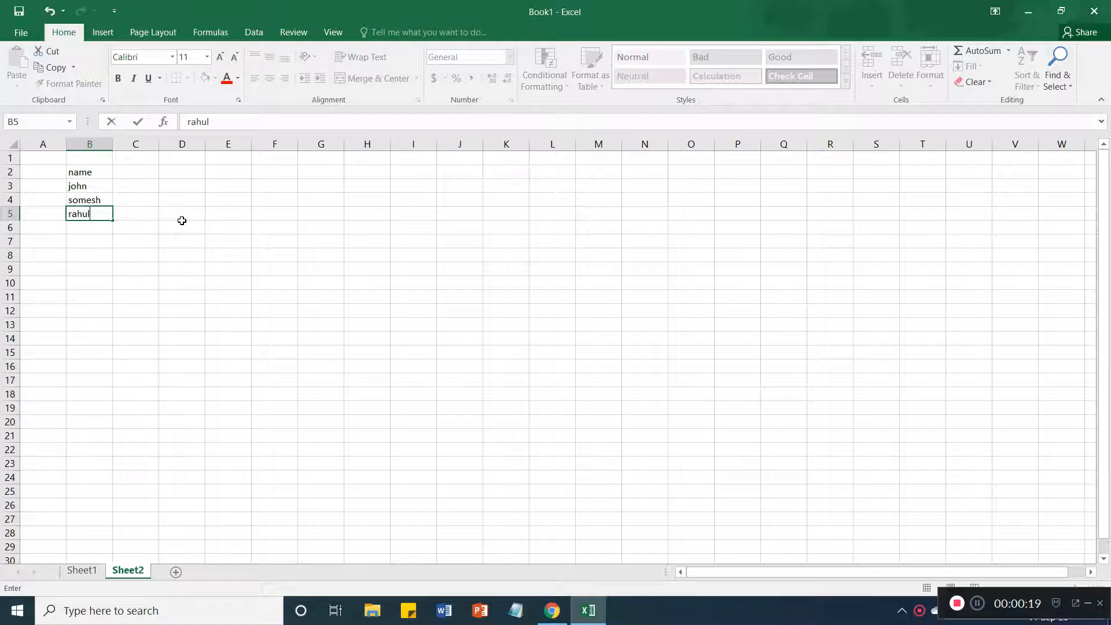
key("Return")
Add the header "subject name" in cell C2, beside the name header.
key("Up")
key("Right")
key("Right")
key("Up")
key("Up")
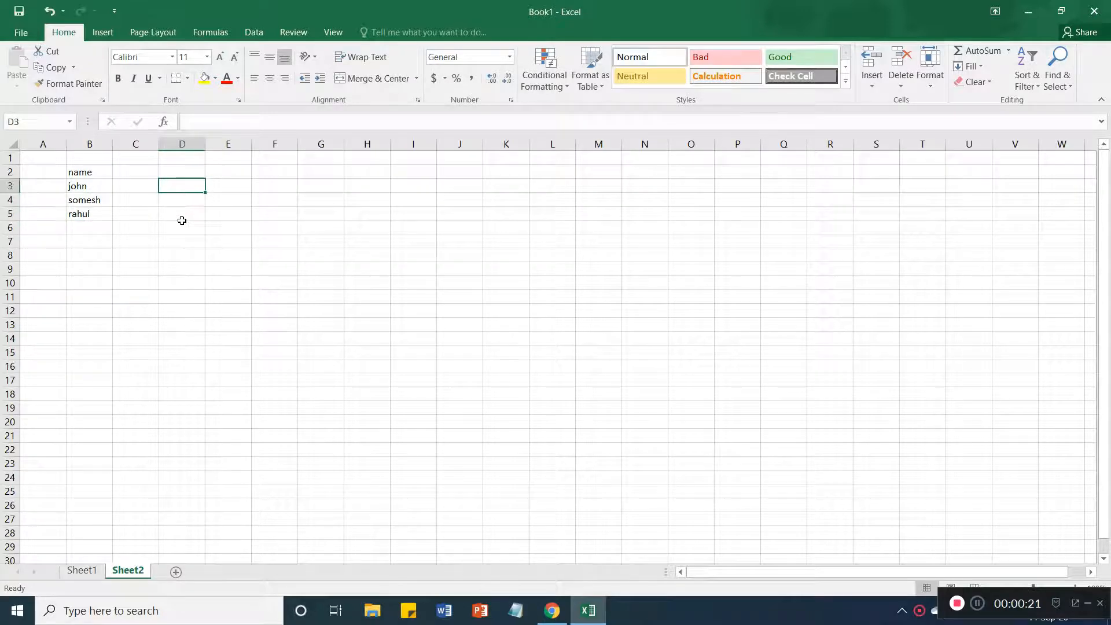
key("Left")
key("Left")
key("Up")
key("Right")
type("su")
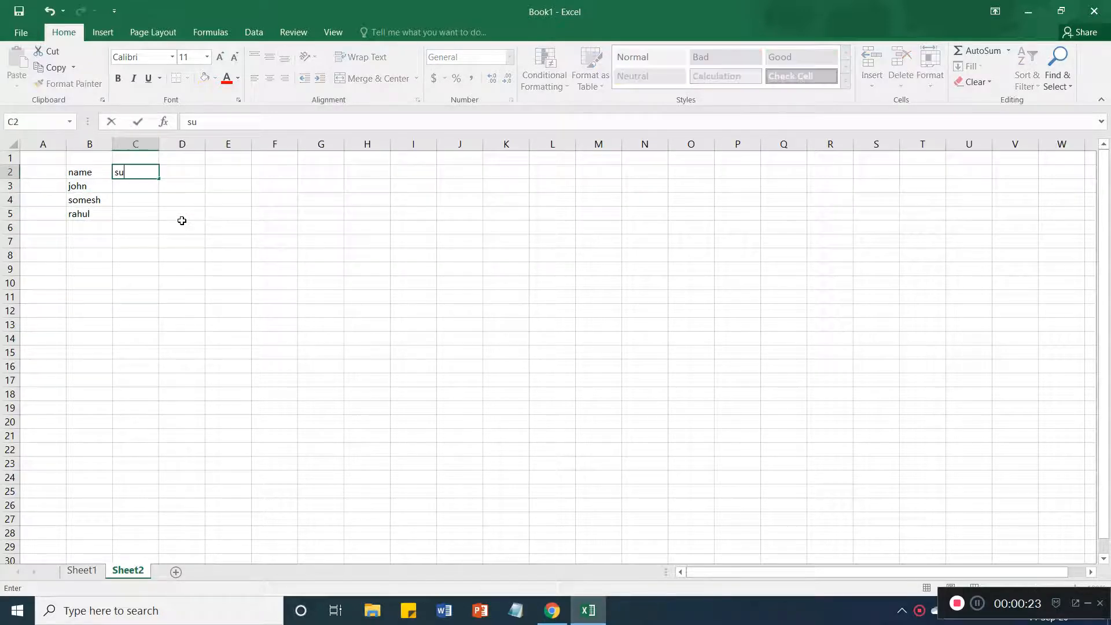
type("bject name")
key("Tab")
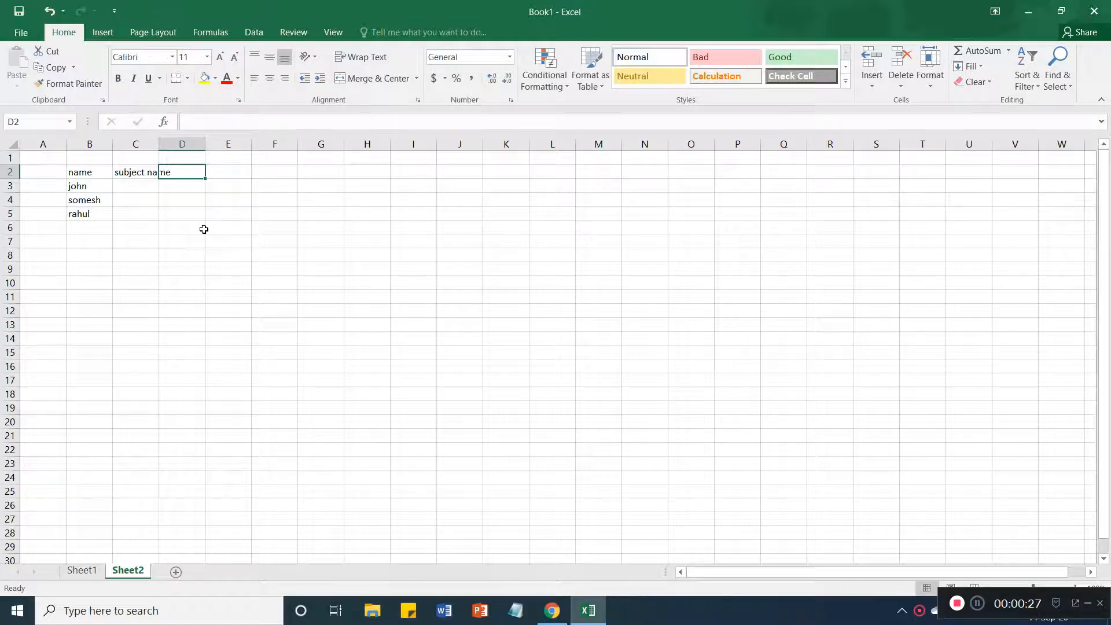
left_click(215, 182)
left_click(198, 171)
left_click(227, 175)
left_click(212, 185)
left_click(180, 183)
mouse_move(160, 183)
left_mouse_down()
mouse_move(142, 183)
mouse_move(147, 211)
mouse_move(147, 195)
left_mouse_up()
left_click(174, 188)
left_click(141, 187)
left_click(139, 199)
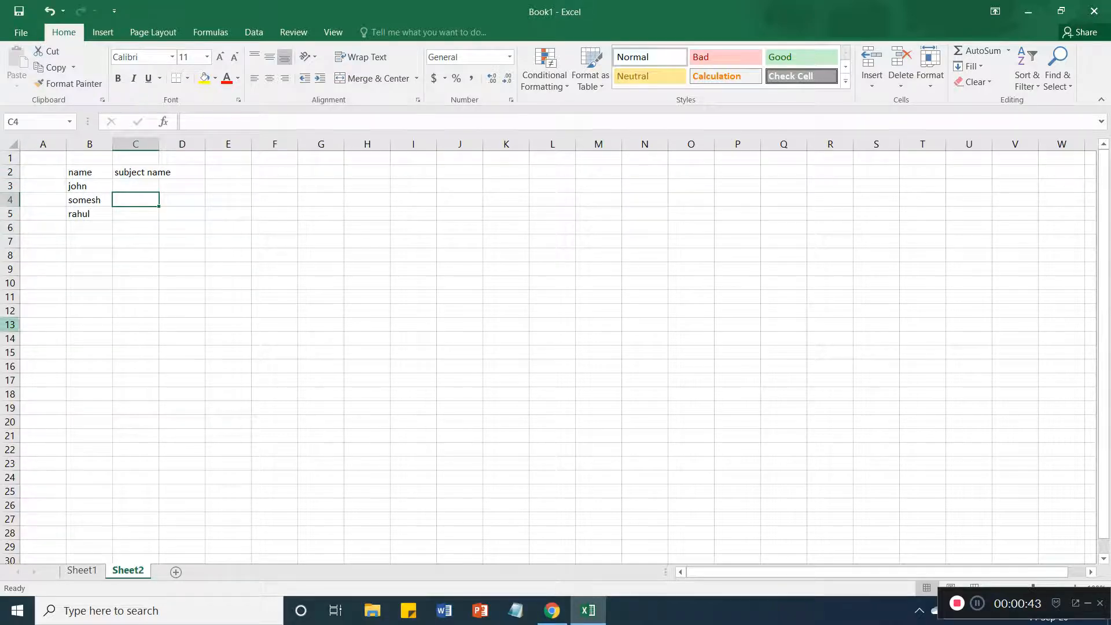
Enter "jan" in cell C6 and autofill the months down the column to nov in C16.
left_click(146, 227)
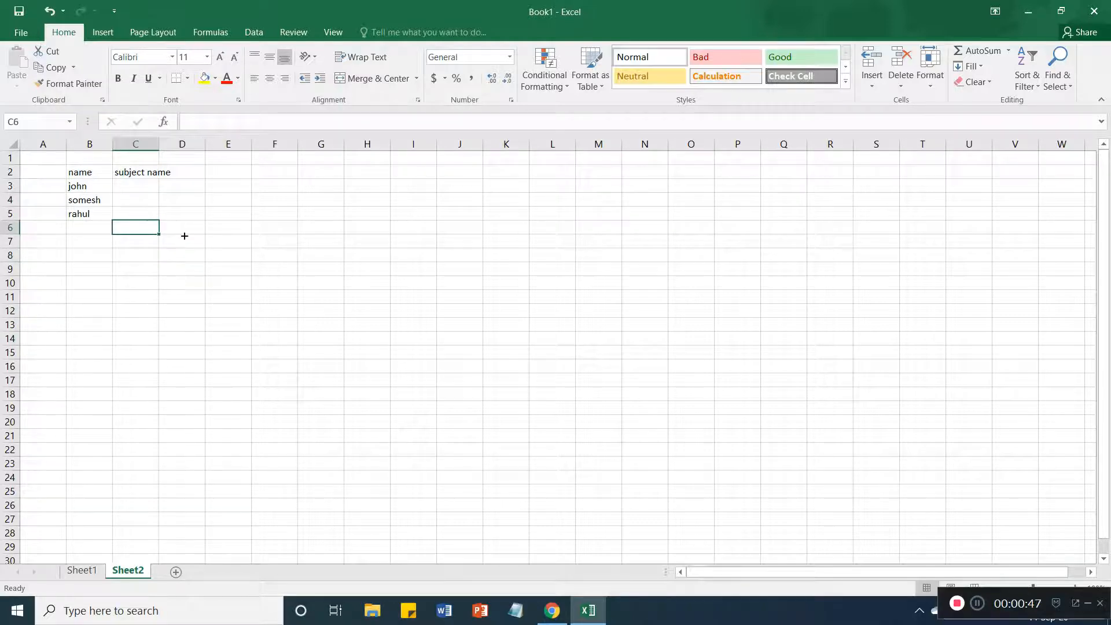
type("jan")
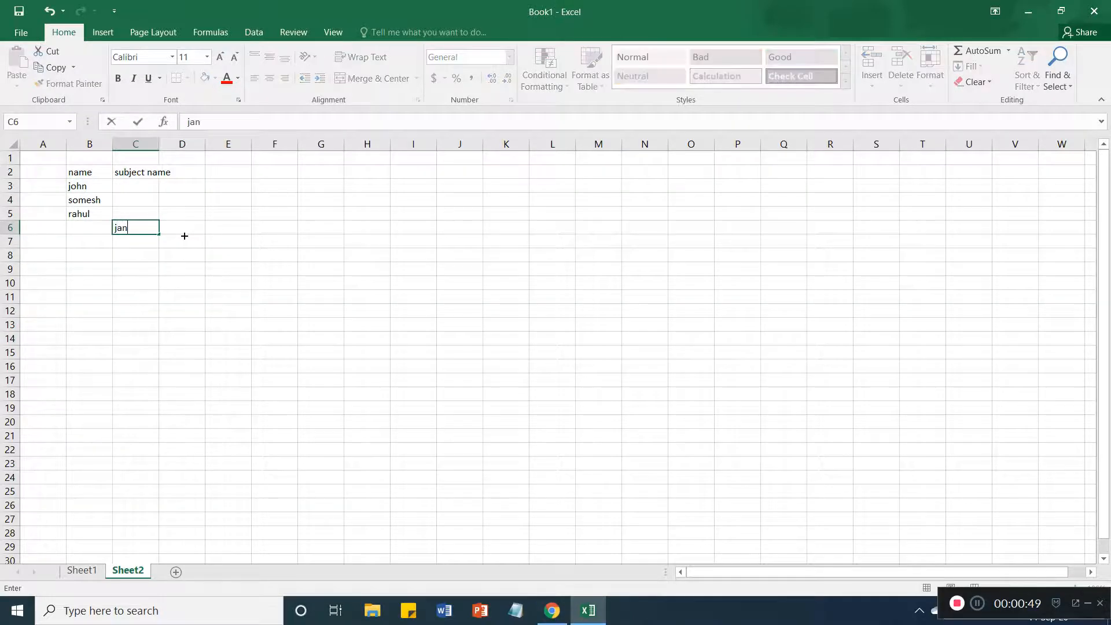
left_click(184, 214)
left_click(157, 232)
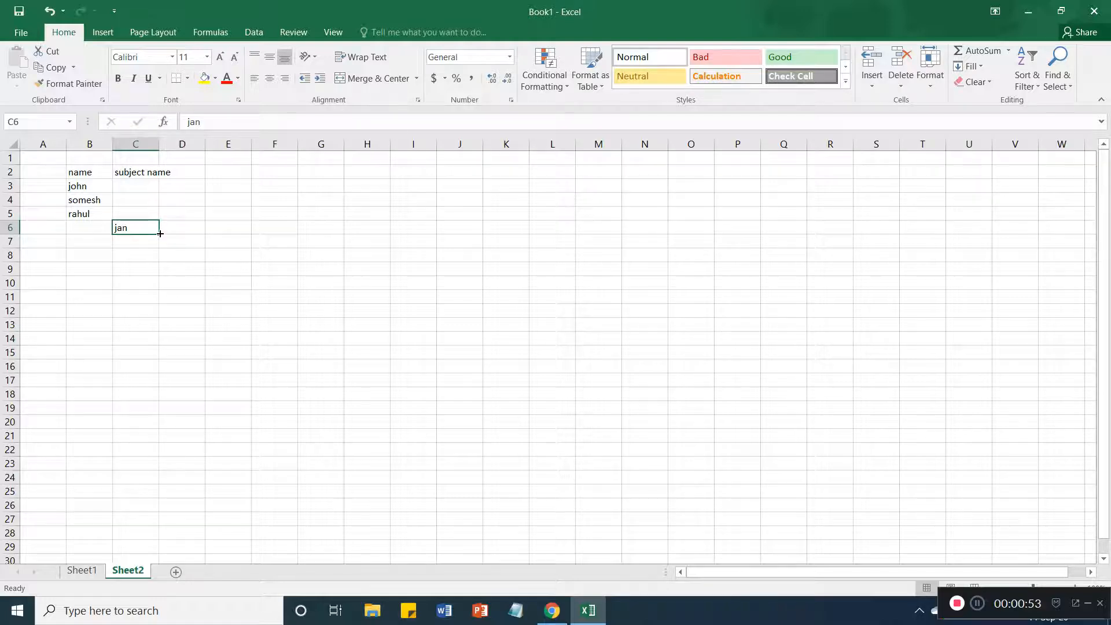
left_click_drag(159, 233, 161, 290)
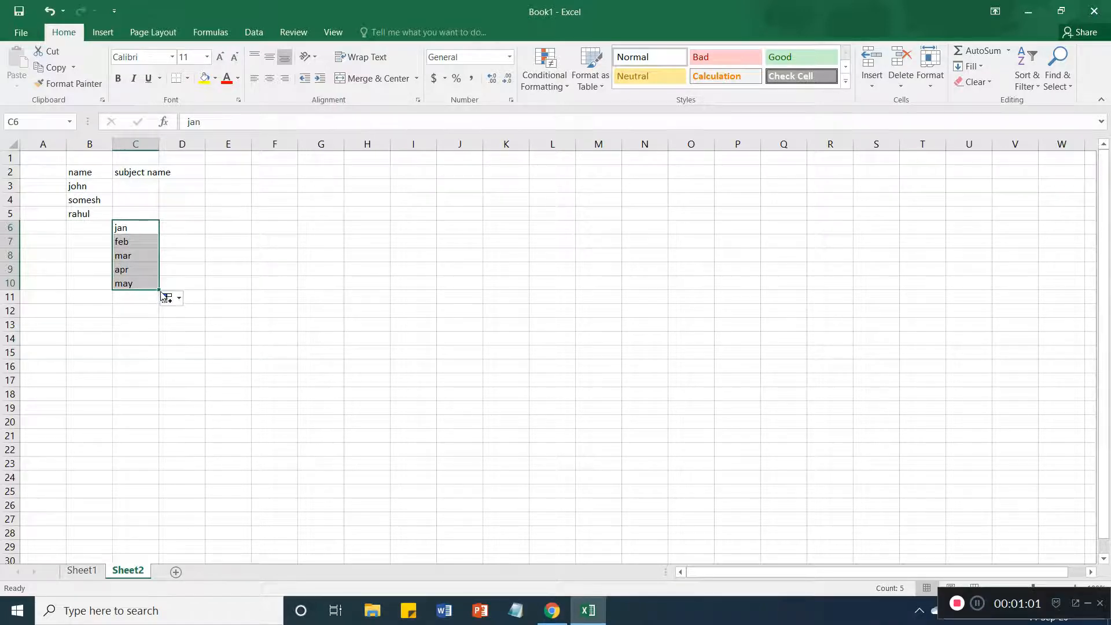
left_click_drag(157, 289, 159, 375)
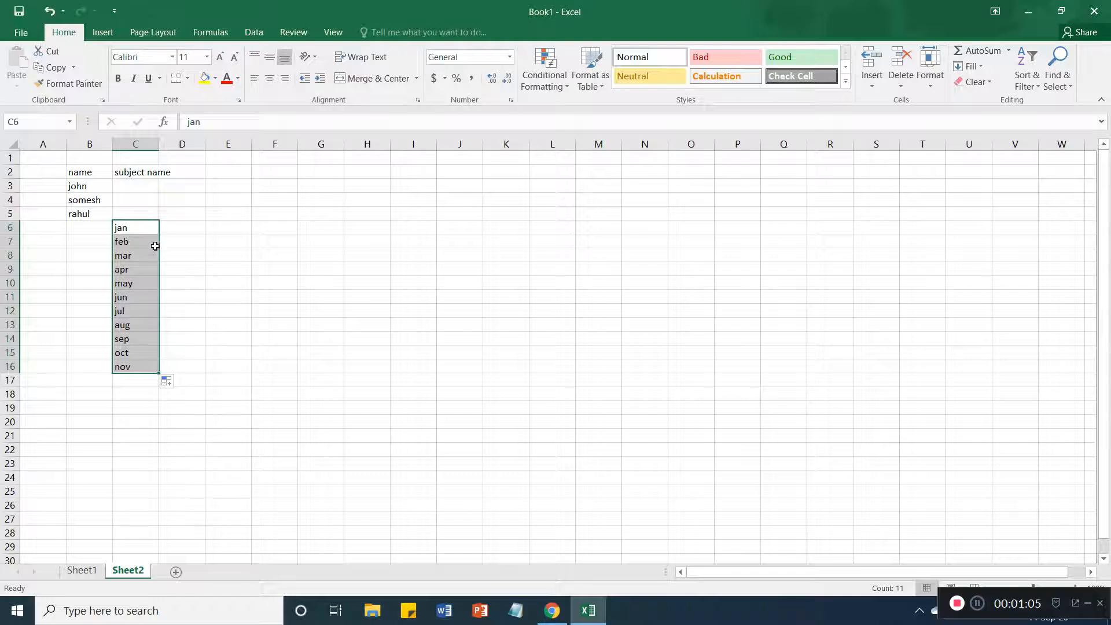
Autofill the months across row 6 from jan in C6 to jul in I6.
left_click(145, 226)
left_click_drag(160, 234, 460, 228)
left_click(502, 227)
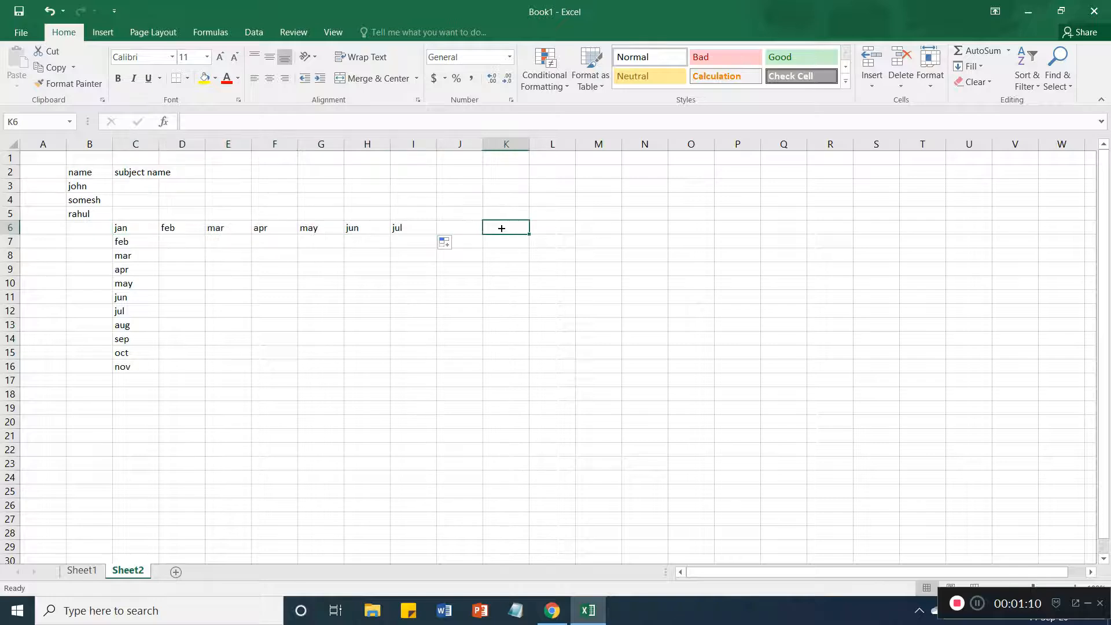
Enter 1 in cell F8 and fill it down as a number series to 14 in F21.
left_click(271, 252)
type("1")
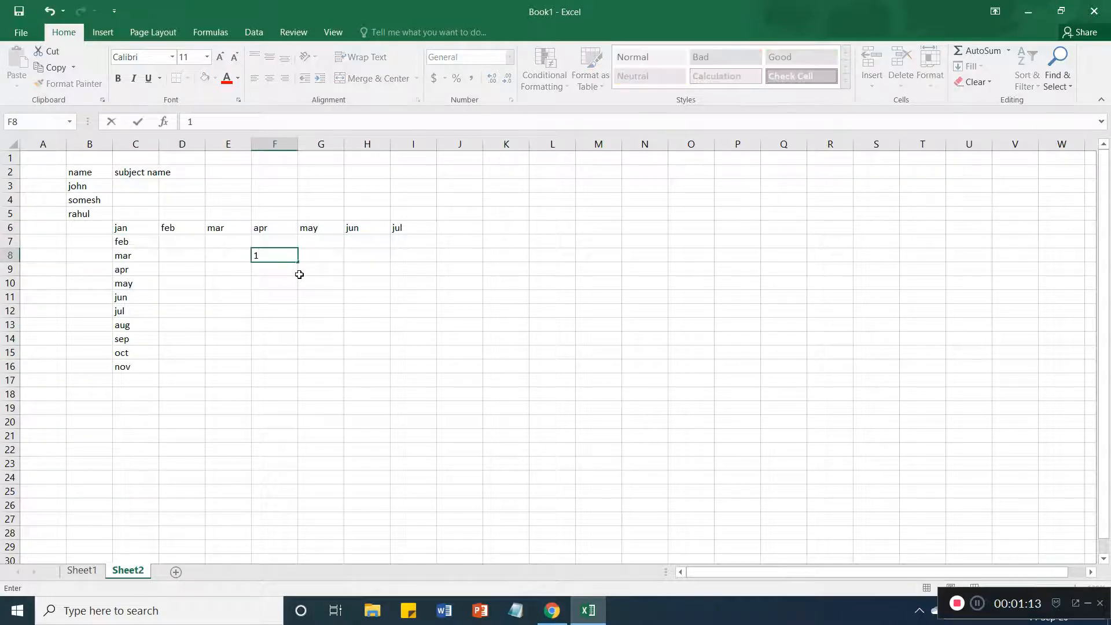
key("Return")
left_click(290, 256)
left_click_drag(298, 263, 301, 292)
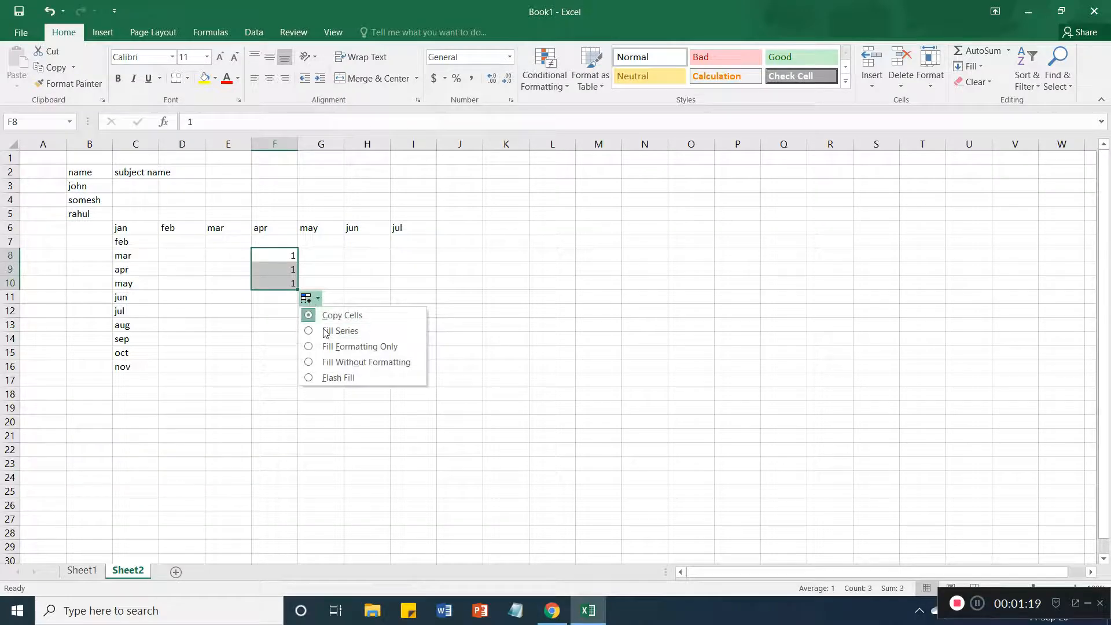
left_click(333, 330)
left_click(304, 298)
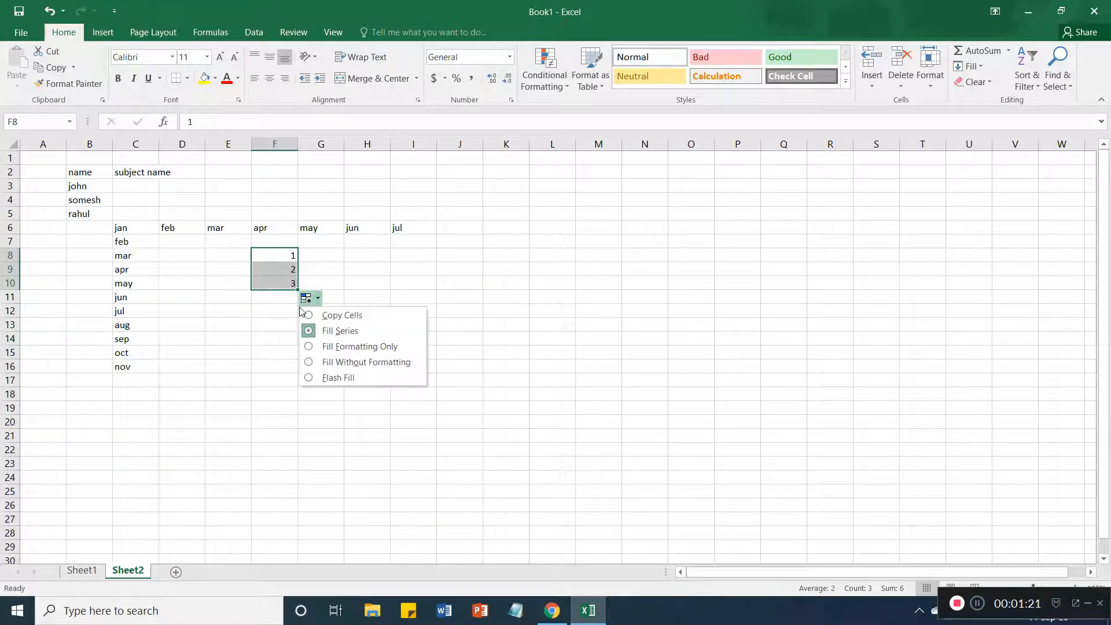
left_click_drag(298, 290, 296, 446)
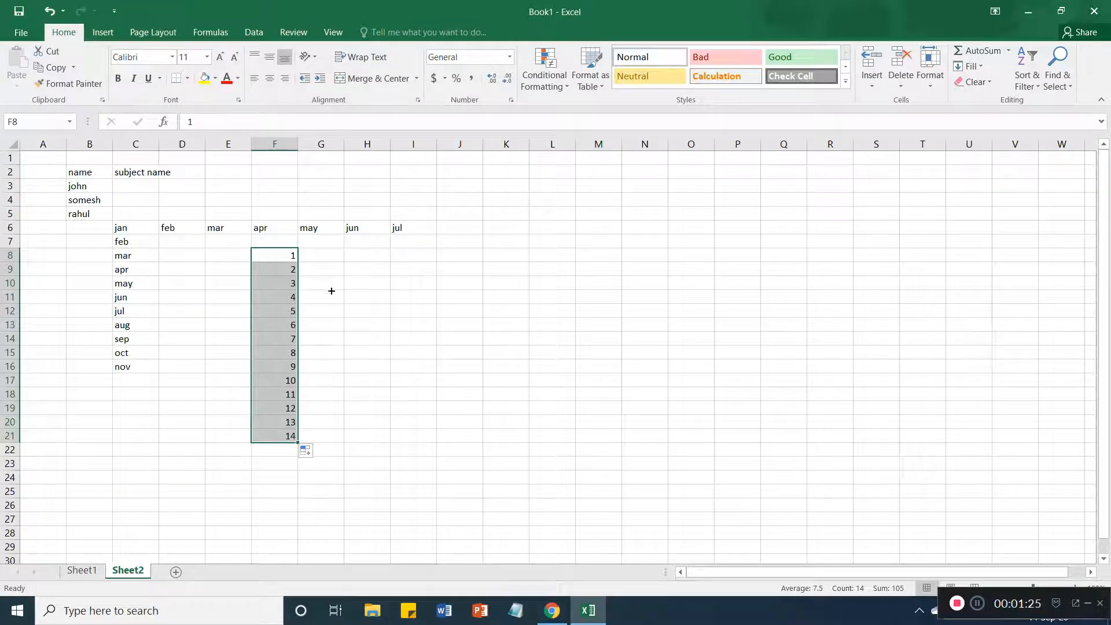
Fill the 1 in F8 across row 8 to N8 as a number series from 1 to 9.
left_click(294, 256)
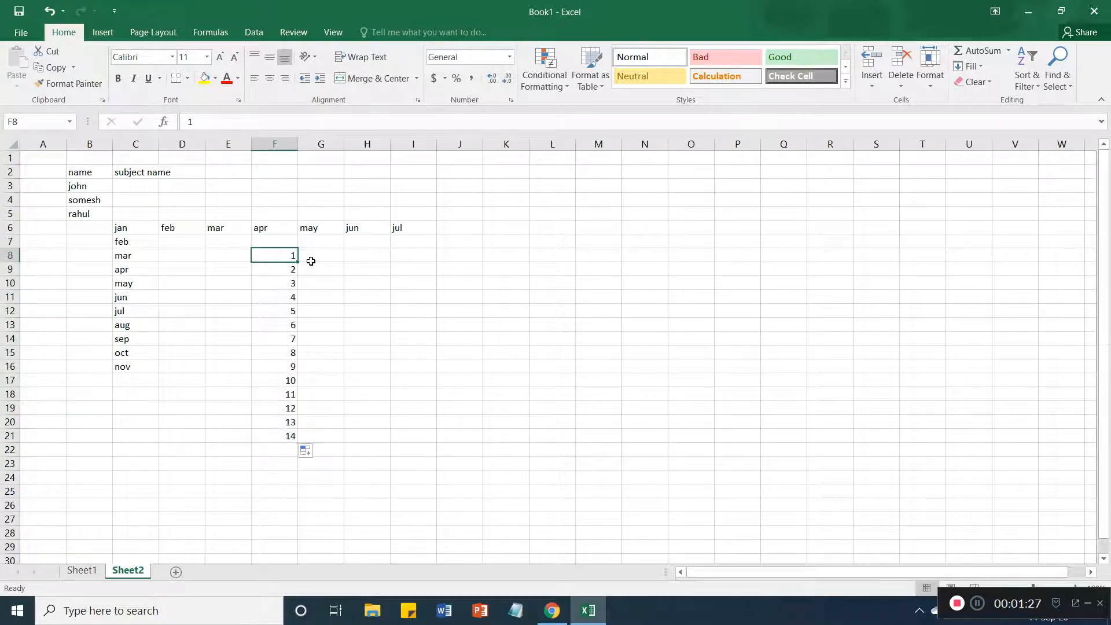
left_click_drag(296, 261, 648, 255)
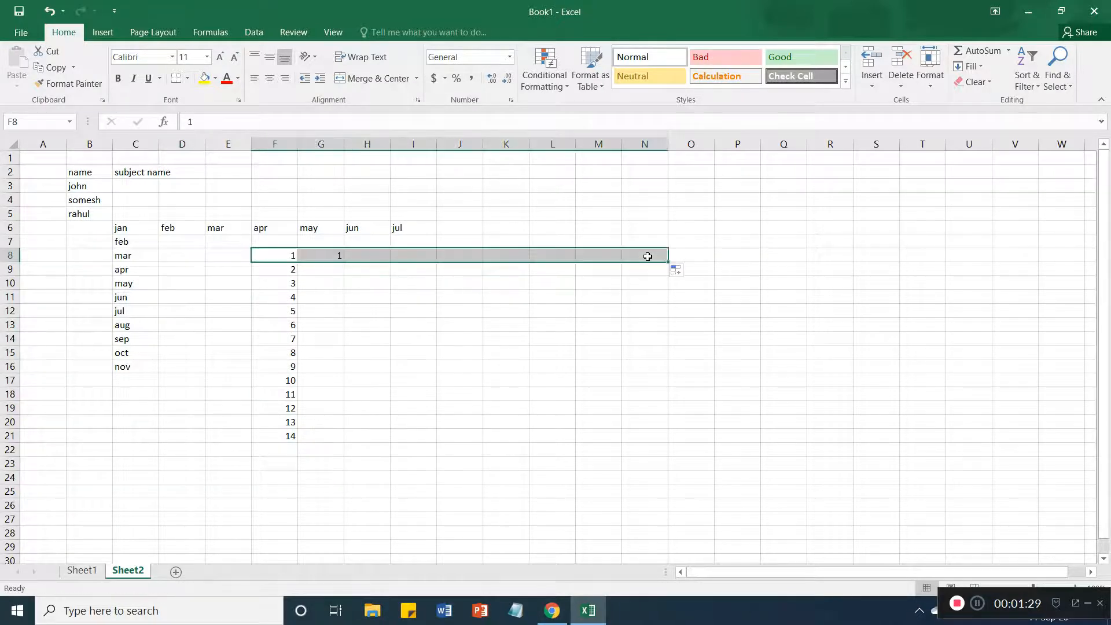
left_click(676, 270)
left_click(701, 302)
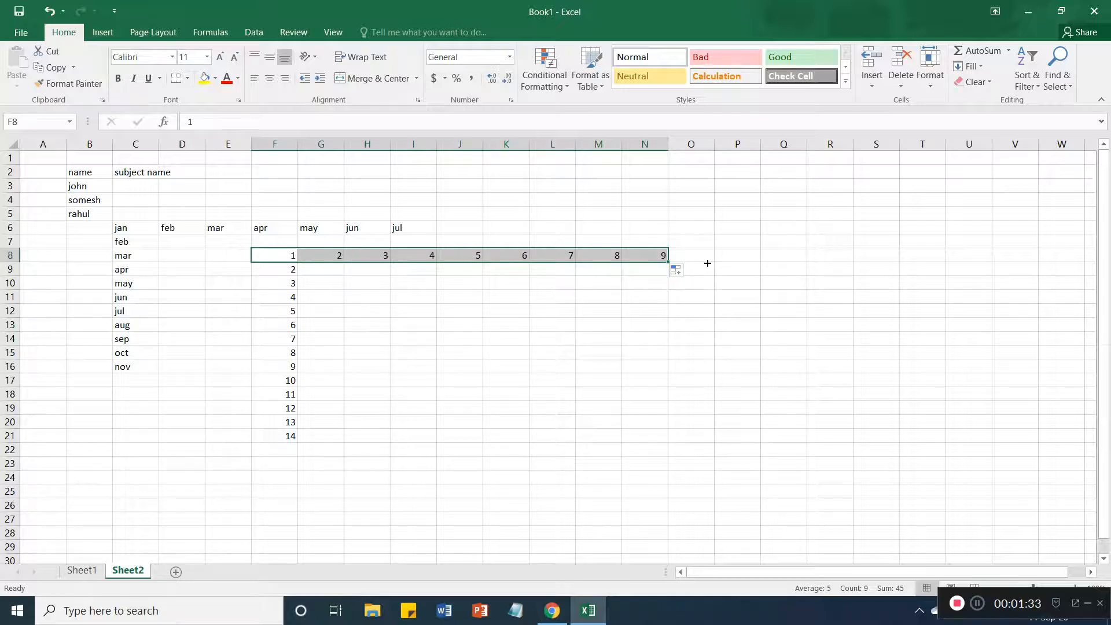
left_click(678, 275)
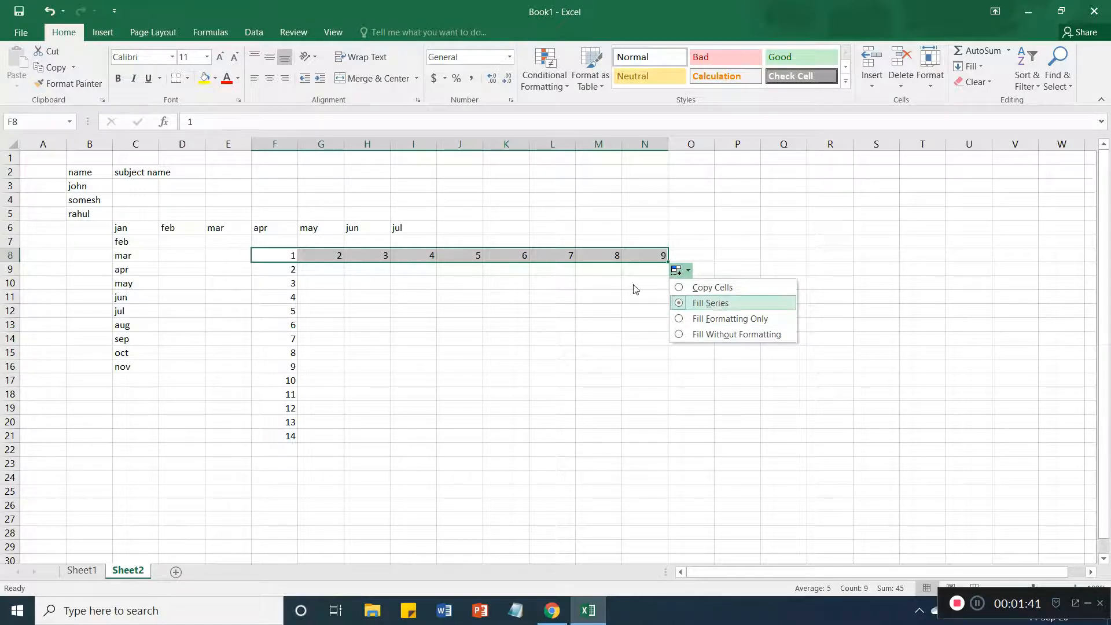
Enter "monday" in cell H9 and autofill the weekdays down the column to H17.
left_click(406, 283)
left_click(378, 275)
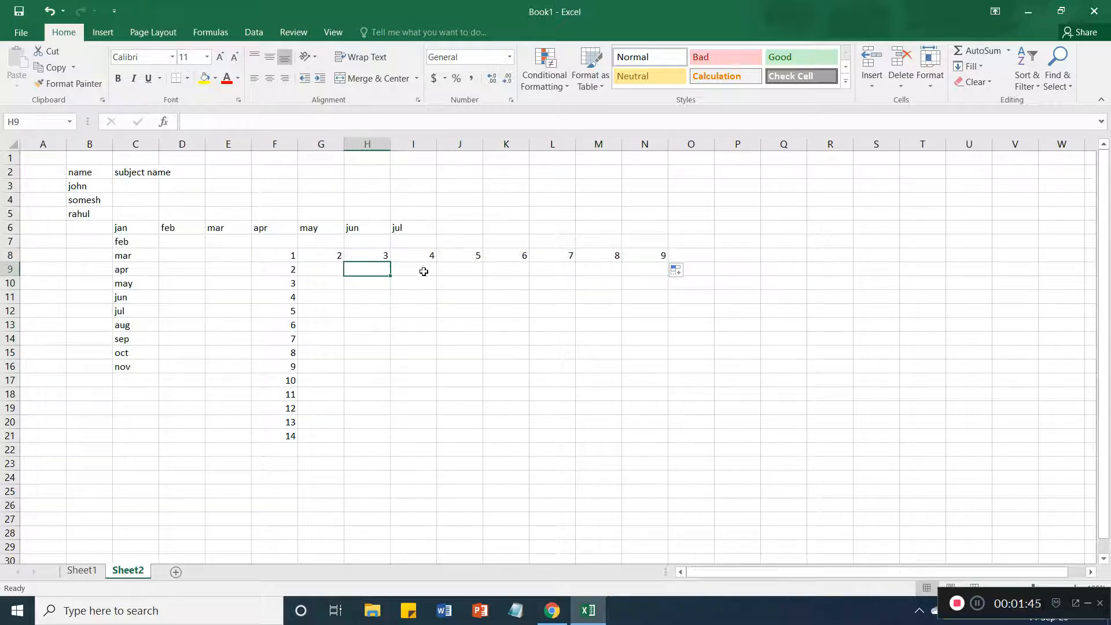
type("monday")
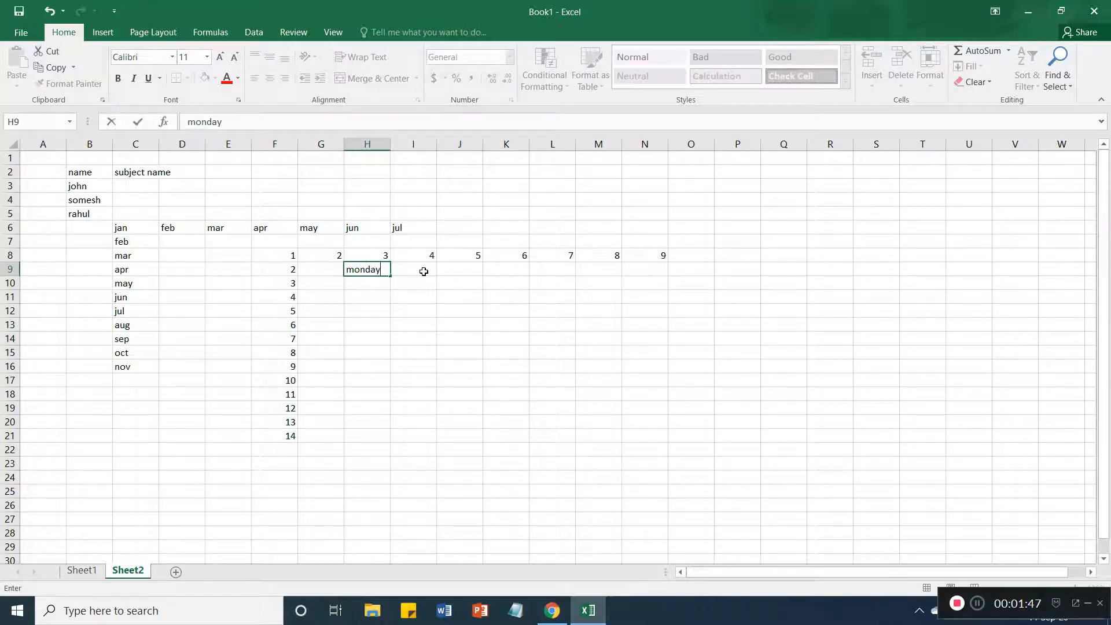
key("Return")
left_click(379, 271)
left_click_drag(391, 279, 391, 328)
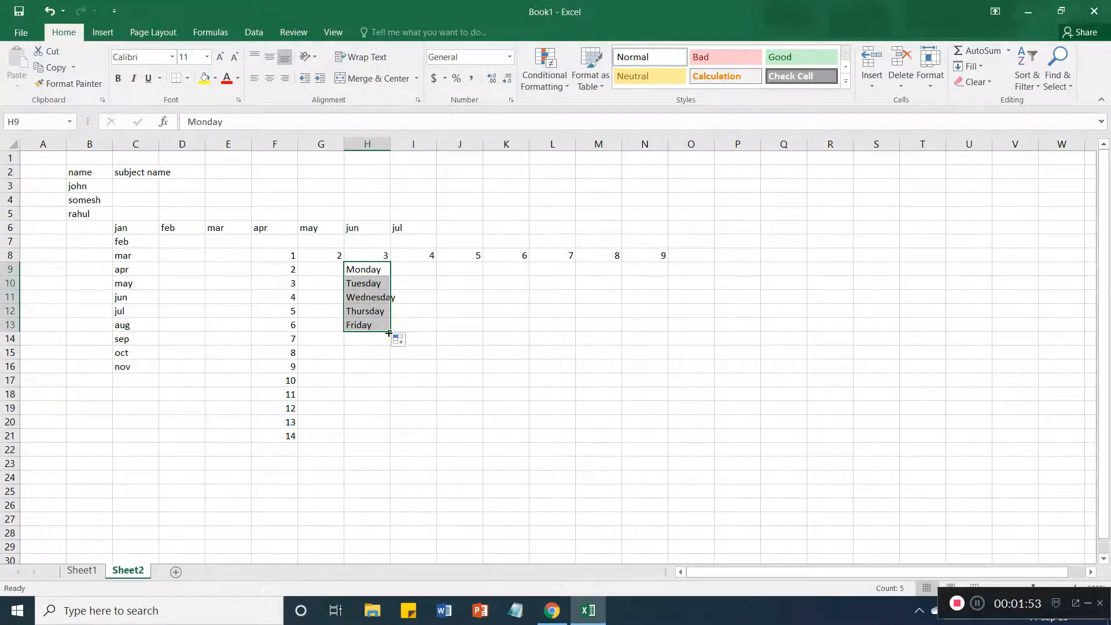
left_click_drag(390, 332, 389, 387)
Autofill the weekdays across row 9 from Monday in H9 to Thursday in K9.
left_click(460, 352)
left_click_drag(361, 272, 360, 379)
left_click(365, 270)
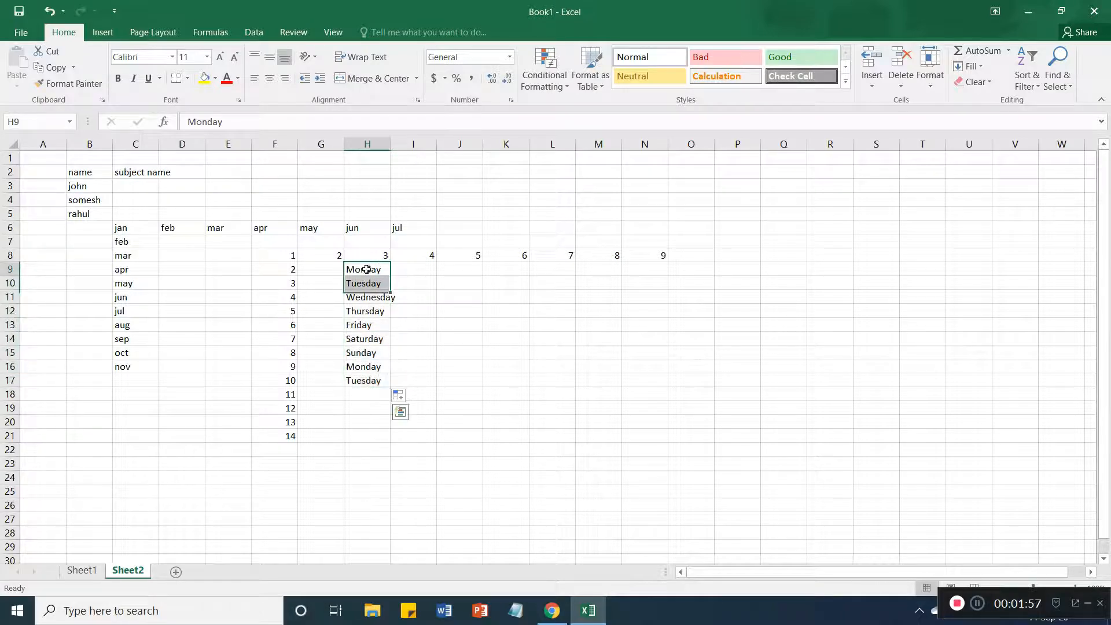
left_click_drag(391, 274, 528, 277)
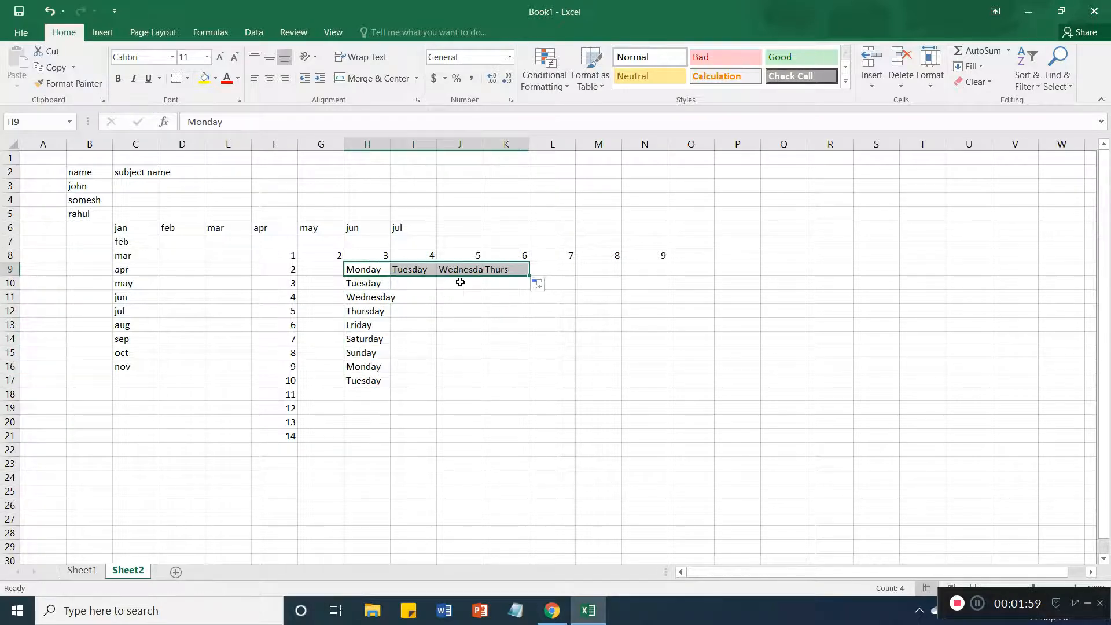
left_click(494, 307)
Apply the Bad cell style to the weekdays in H9 to K9.
left_click(366, 273)
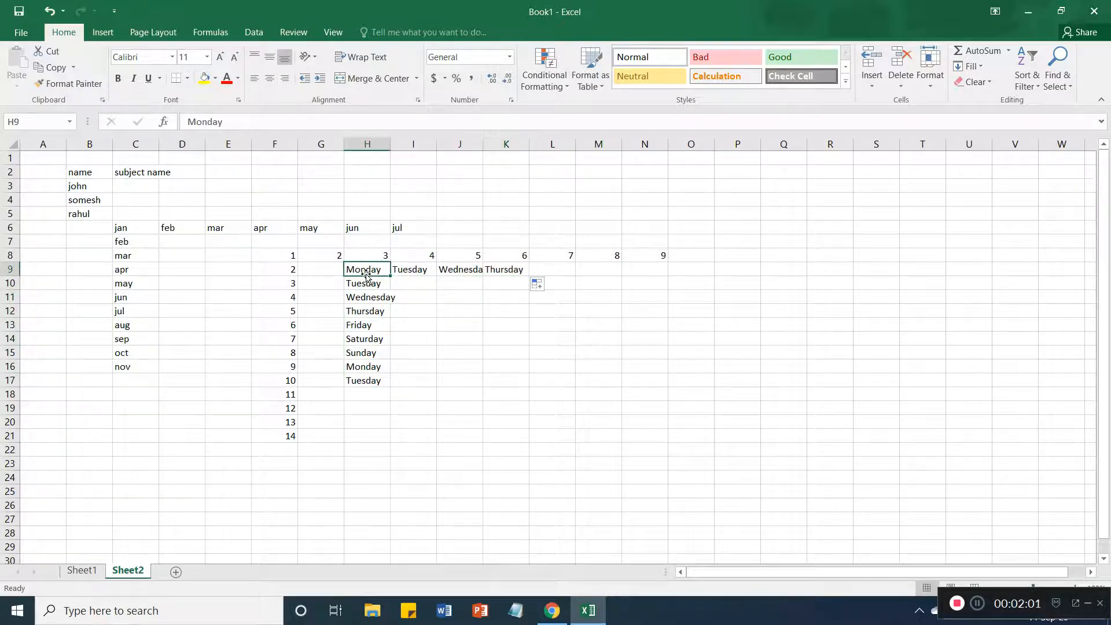
left_click_drag(363, 269, 509, 270)
left_click(662, 78)
left_click(714, 56)
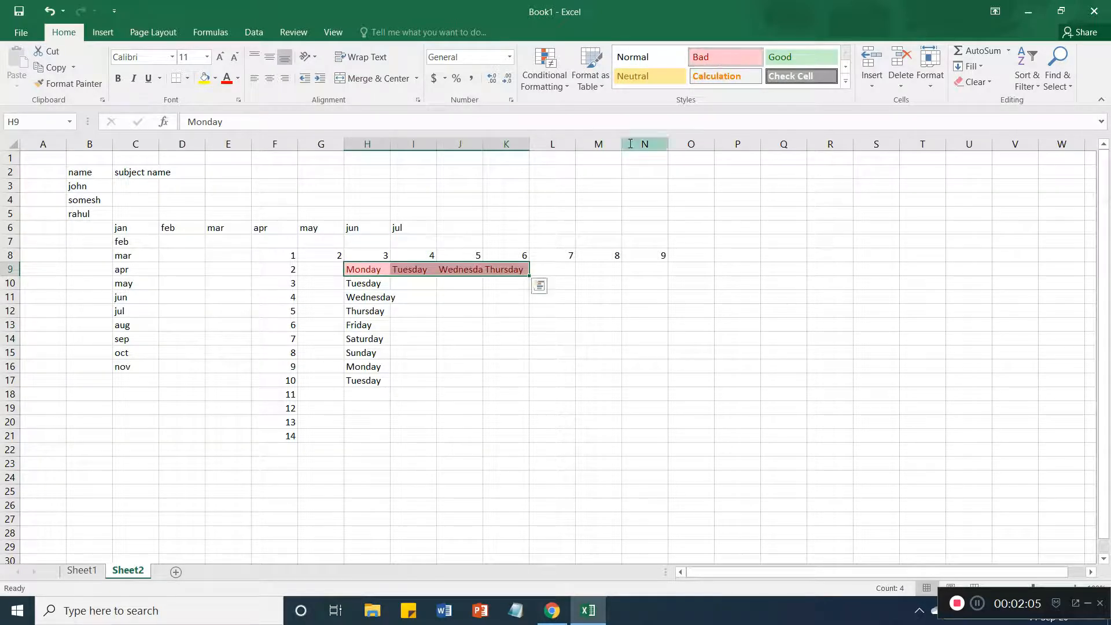
left_click(505, 283)
Give the Monday cell H9 a dark gold font colour and a yellow fill.
left_click(362, 271)
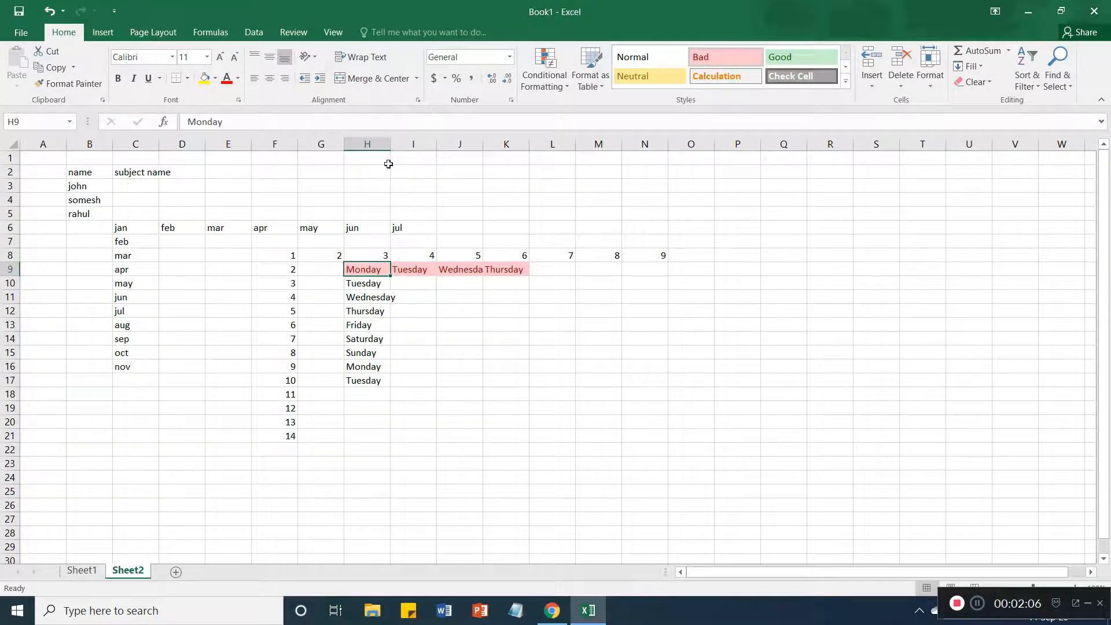
left_click(228, 78)
left_click(238, 78)
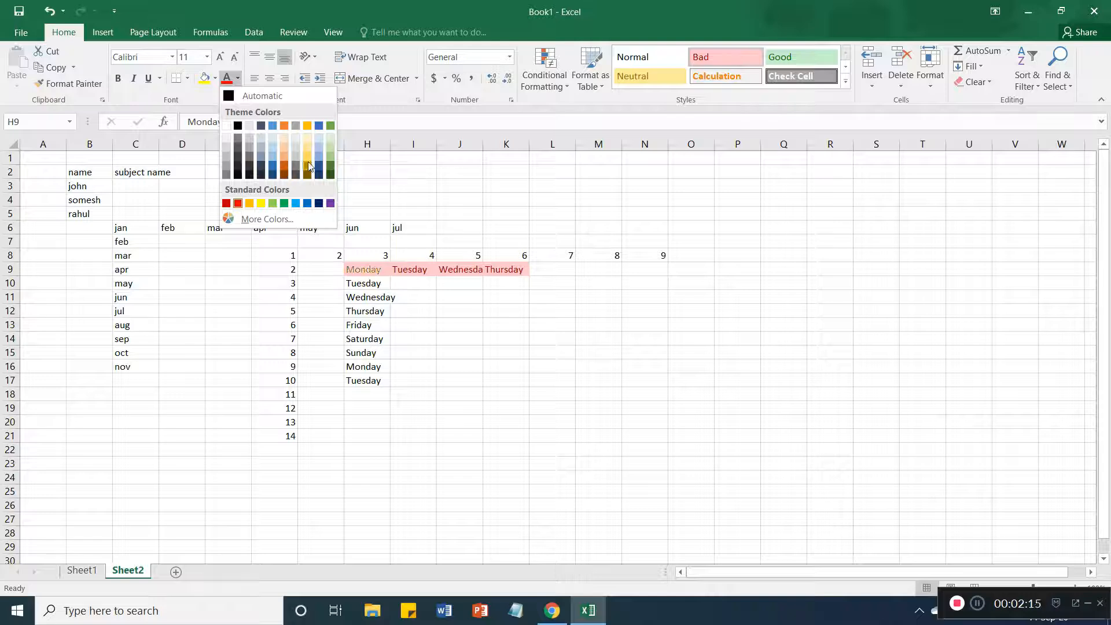
left_click(311, 165)
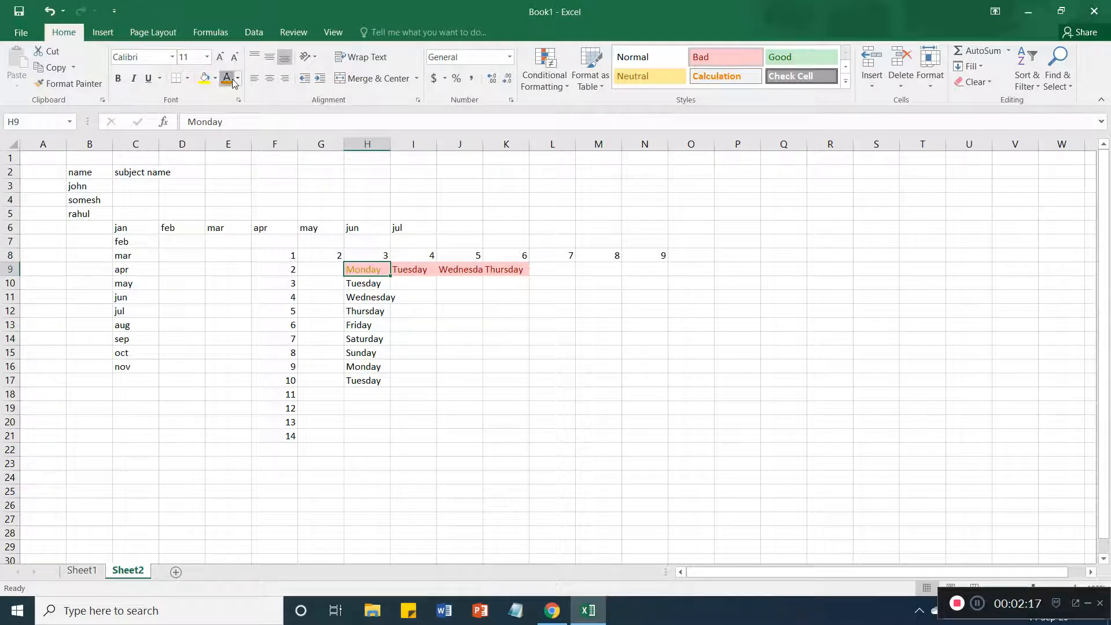
left_click(204, 78)
Apply the Good cell style to the weekdays in H10 to H17.
left_click_drag(373, 283, 373, 382)
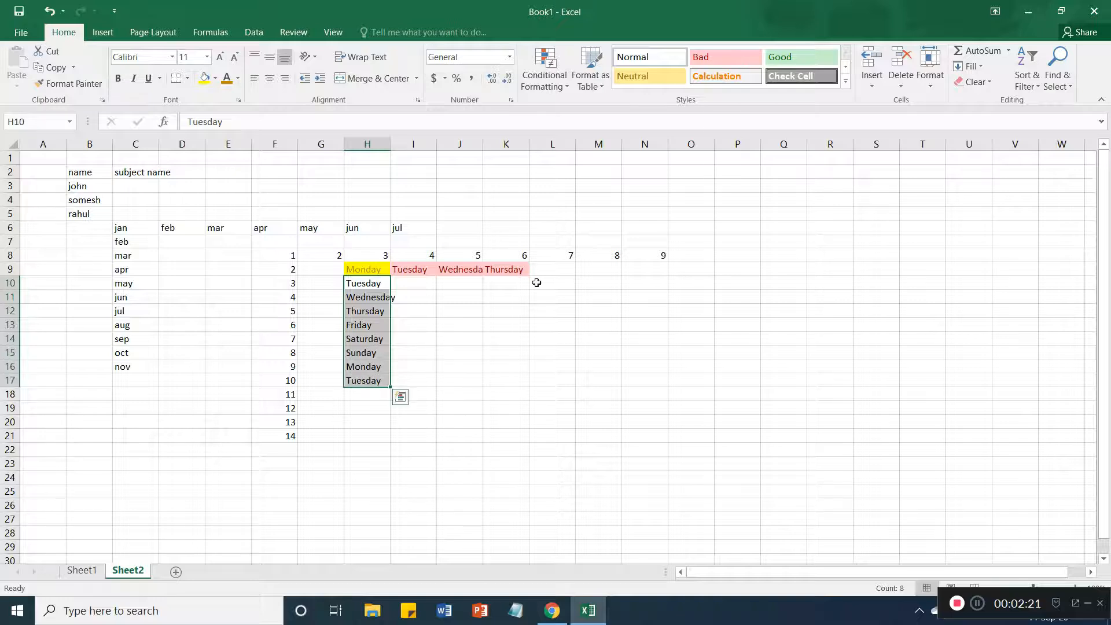
left_click(801, 57)
left_click(736, 311)
left_click(480, 336)
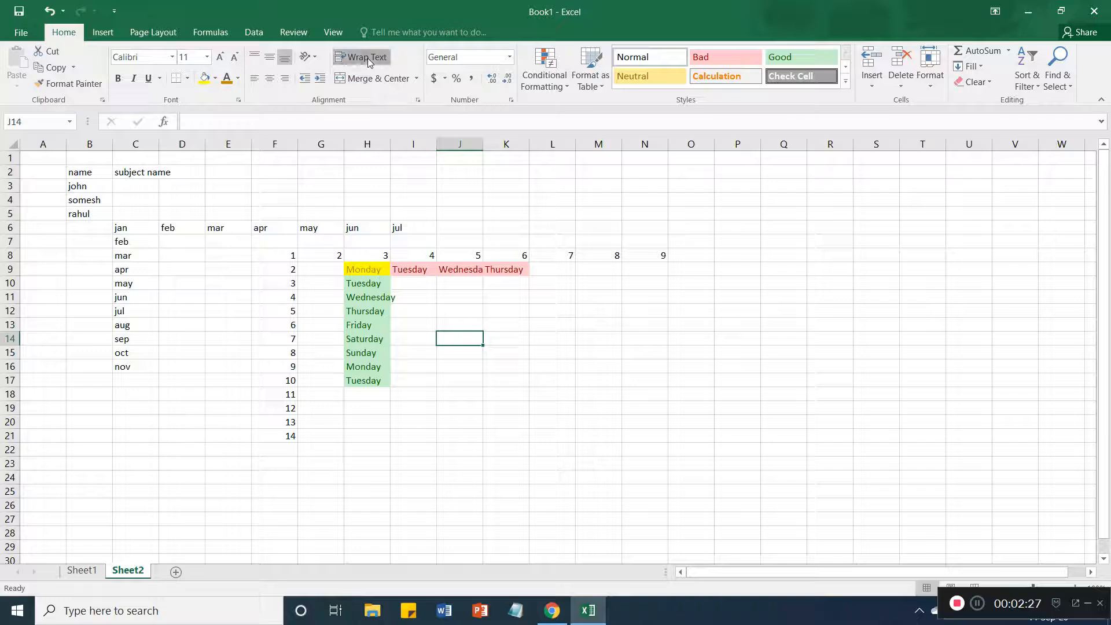
left_click(370, 297)
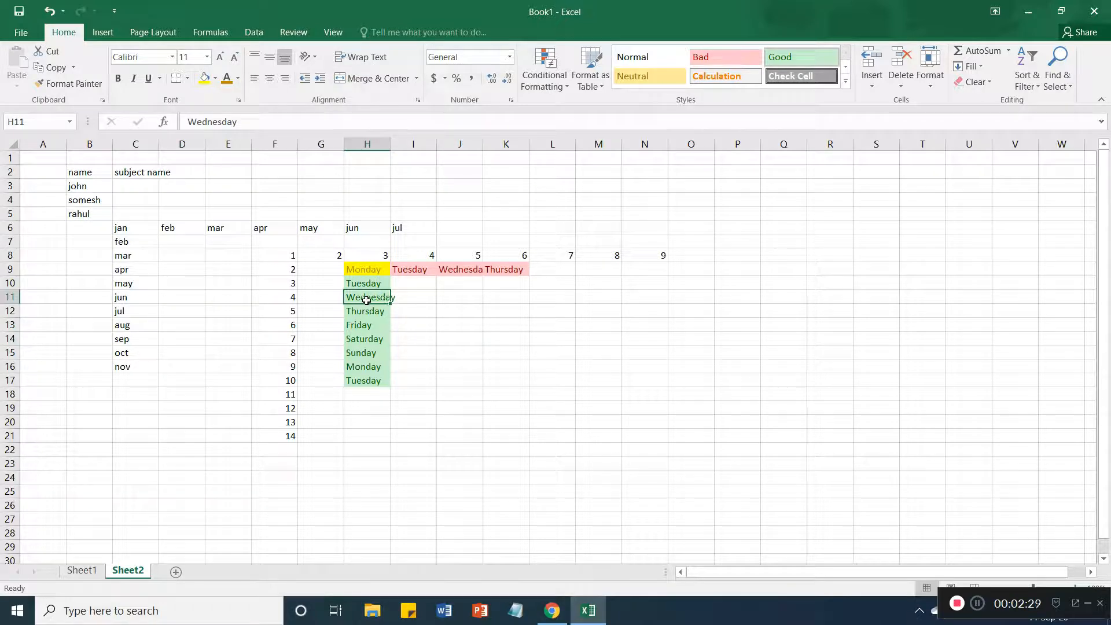
double_click(368, 301)
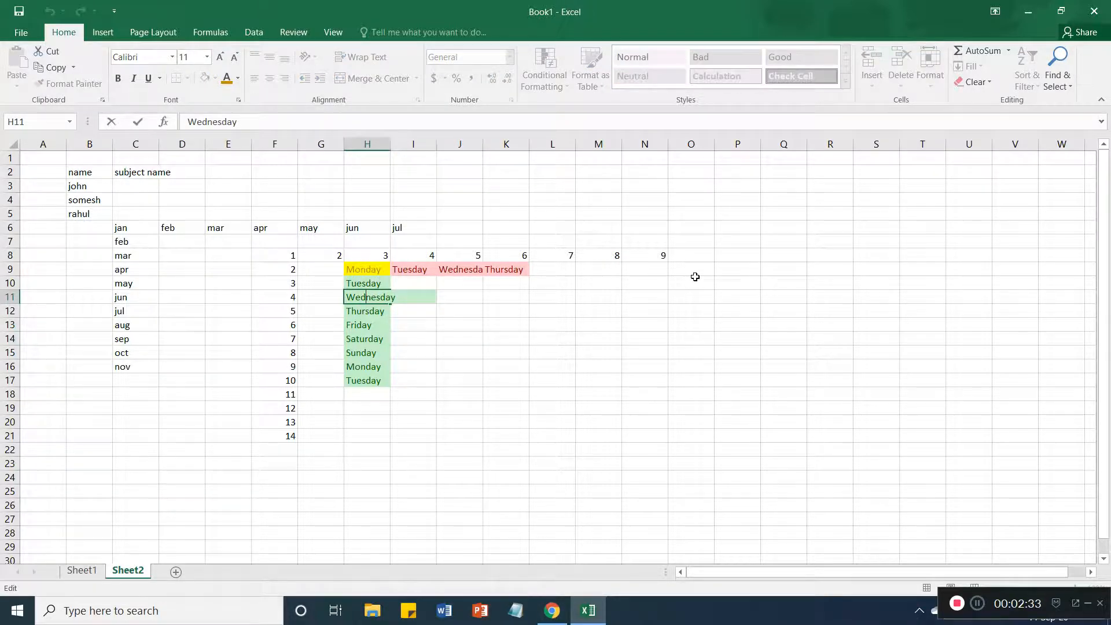
key("Escape")
left_click(554, 332)
left_click(360, 299)
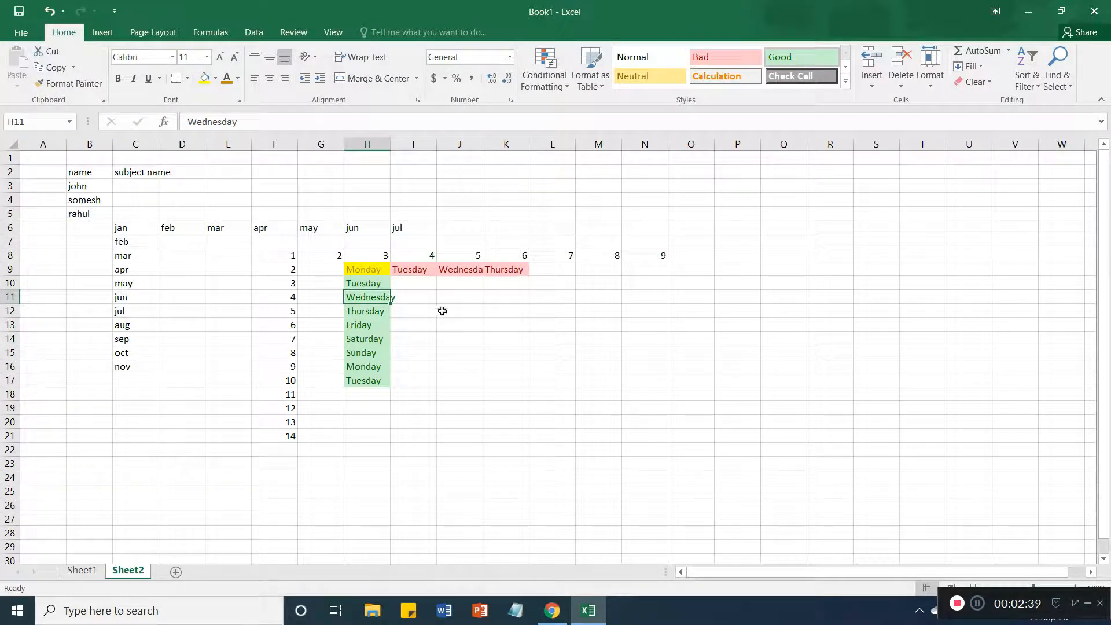
left_click(383, 322)
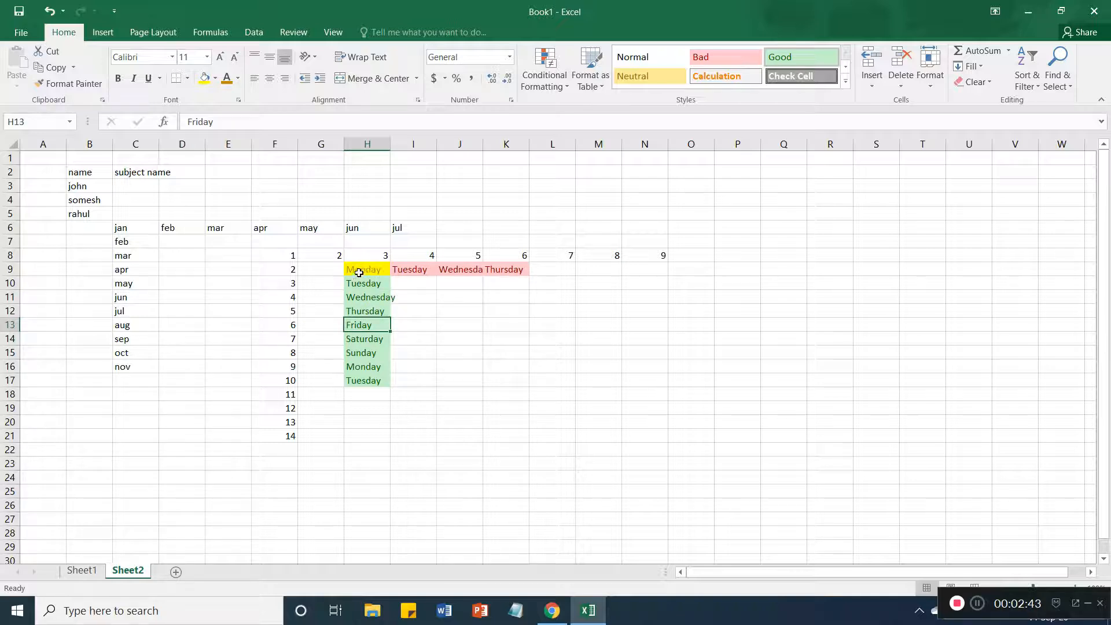
Clear the jun entry in C11 and undo the deletion.
left_click(171, 294)
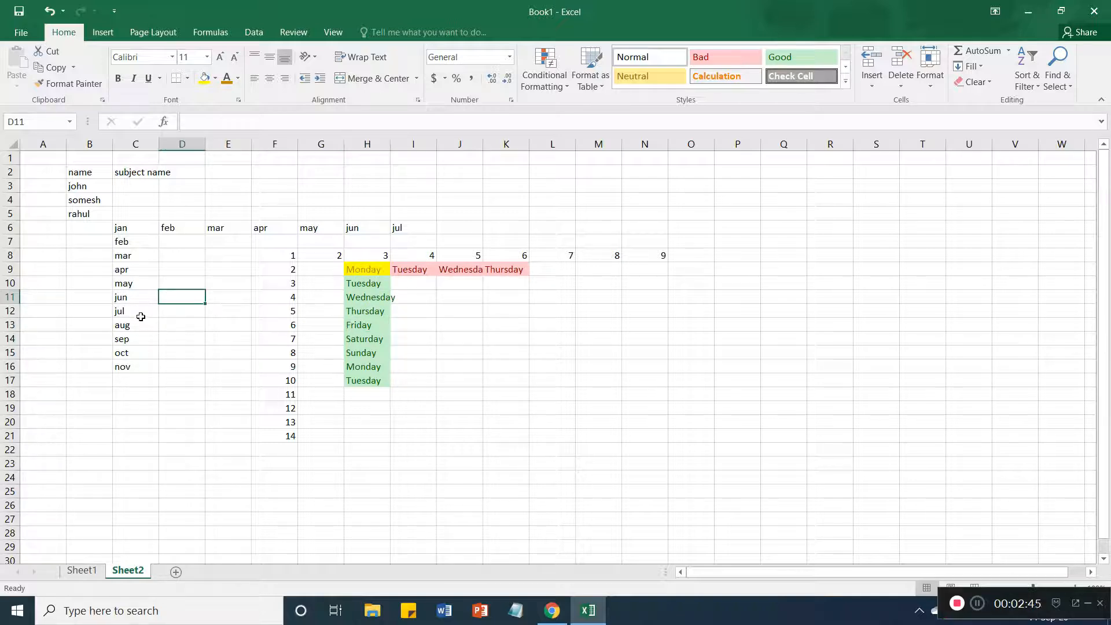
left_click(128, 299)
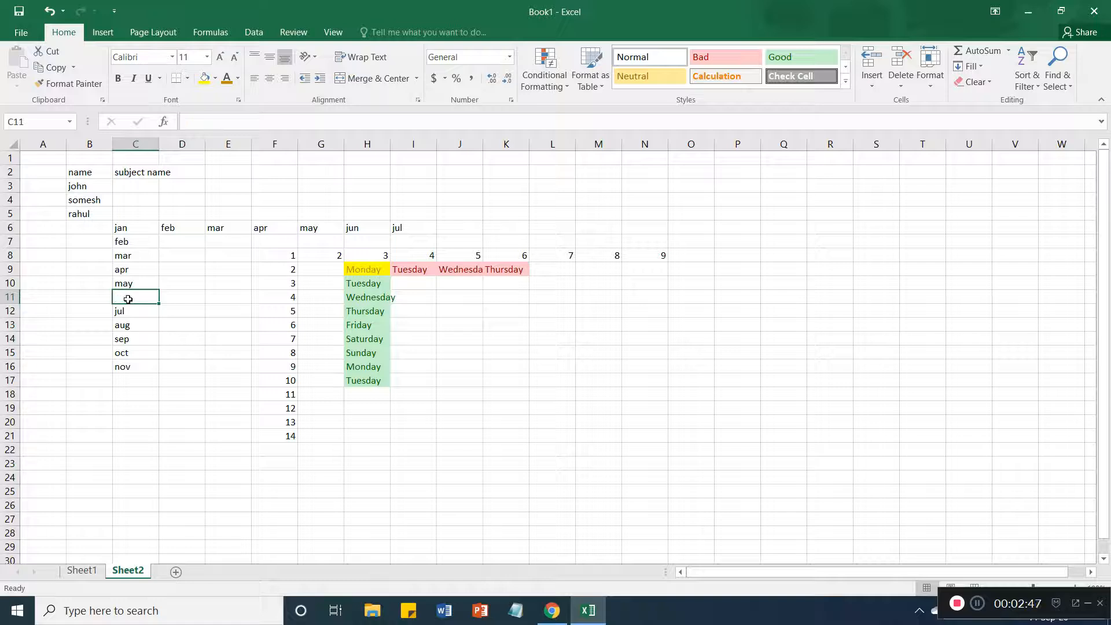
key("ctrl+z")
Copy the months in C6 to C16 and paste them down column P starting at P8.
left_click_drag(121, 230, 125, 360)
key("ctrl+c")
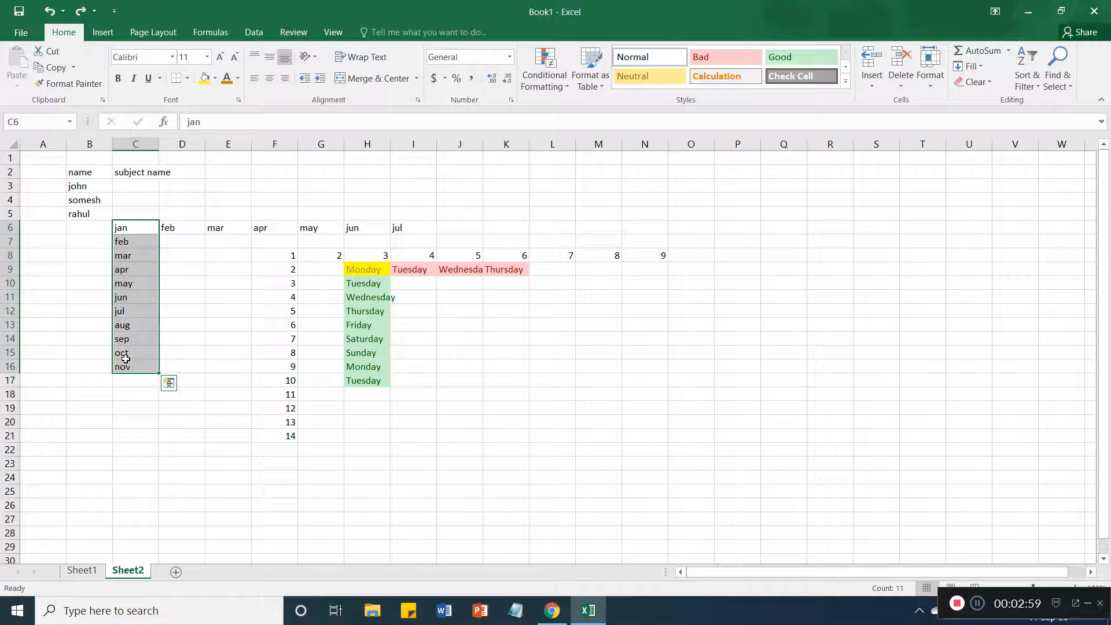
right_click(127, 325)
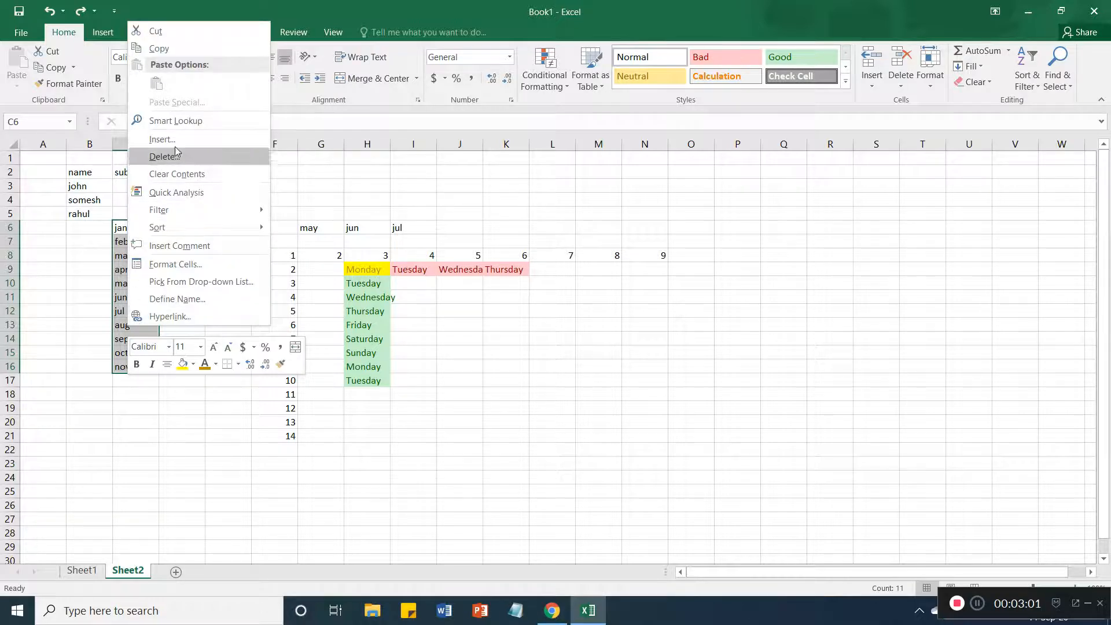
left_click(165, 50)
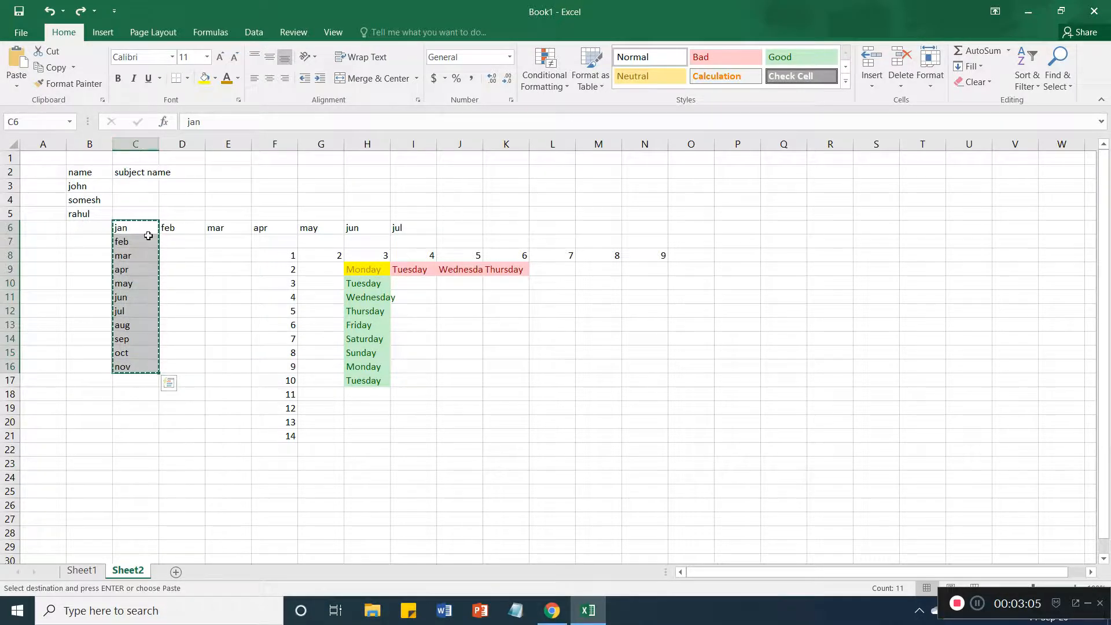
left_click(726, 255)
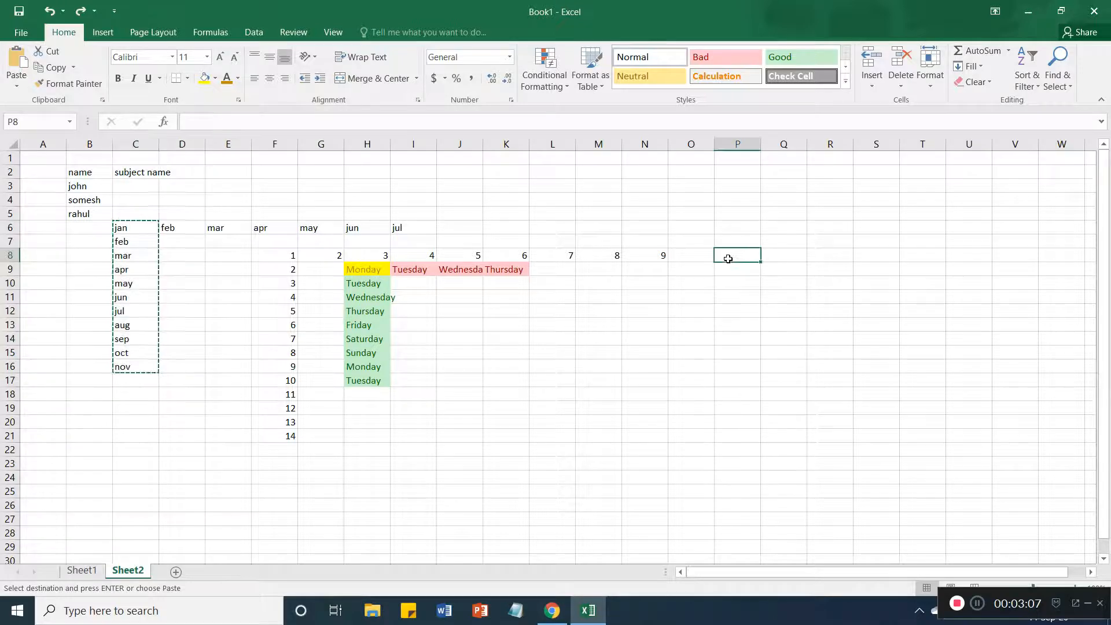
right_click(738, 256)
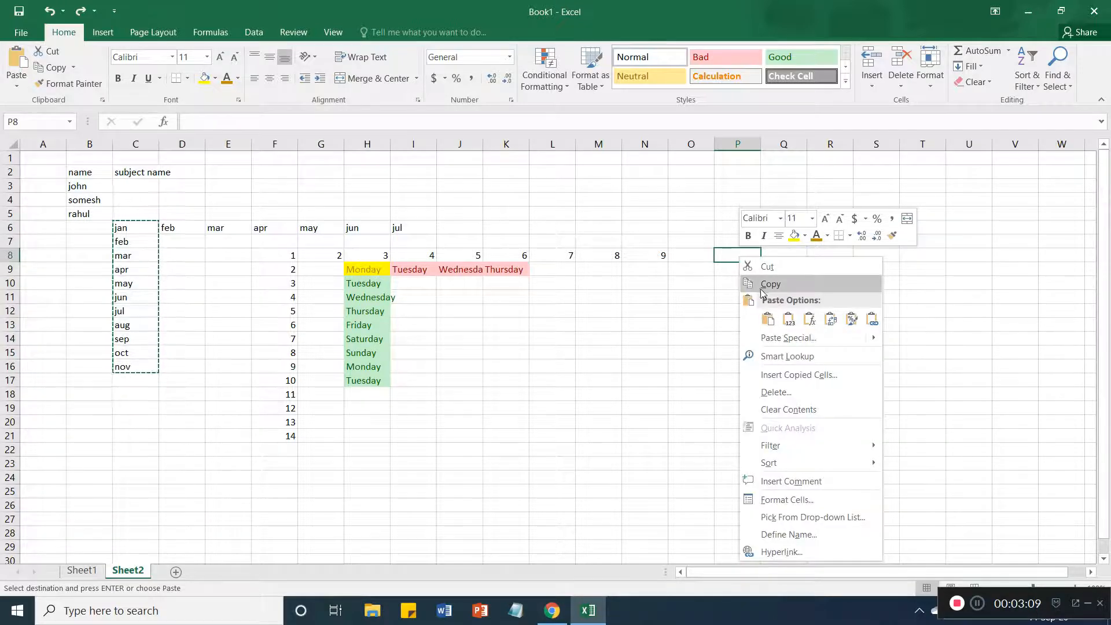
left_click(768, 319)
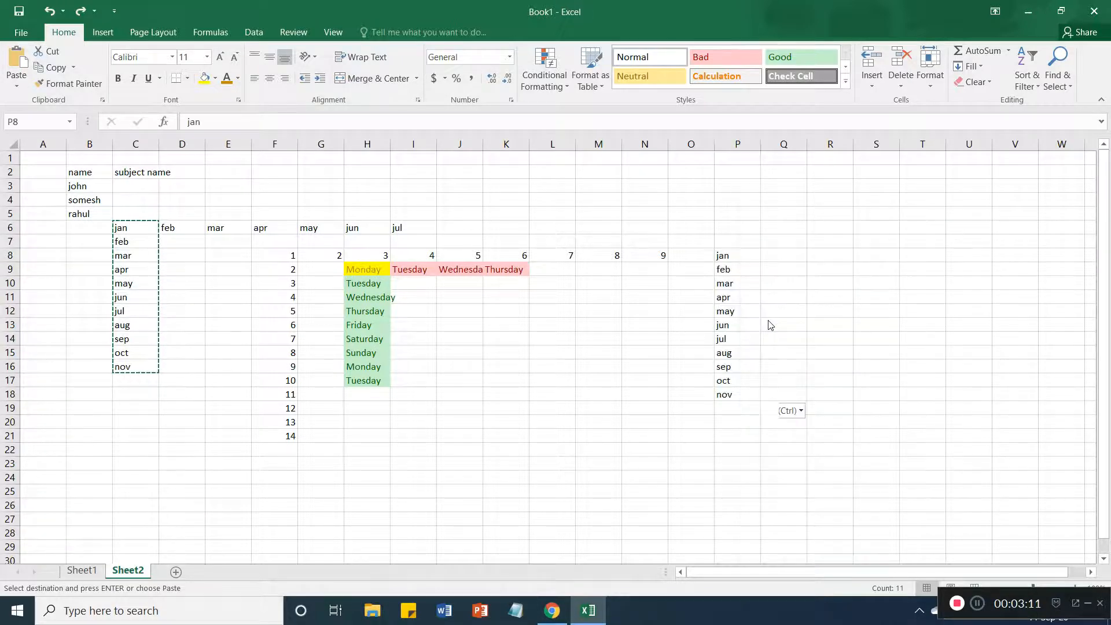
left_click(771, 269)
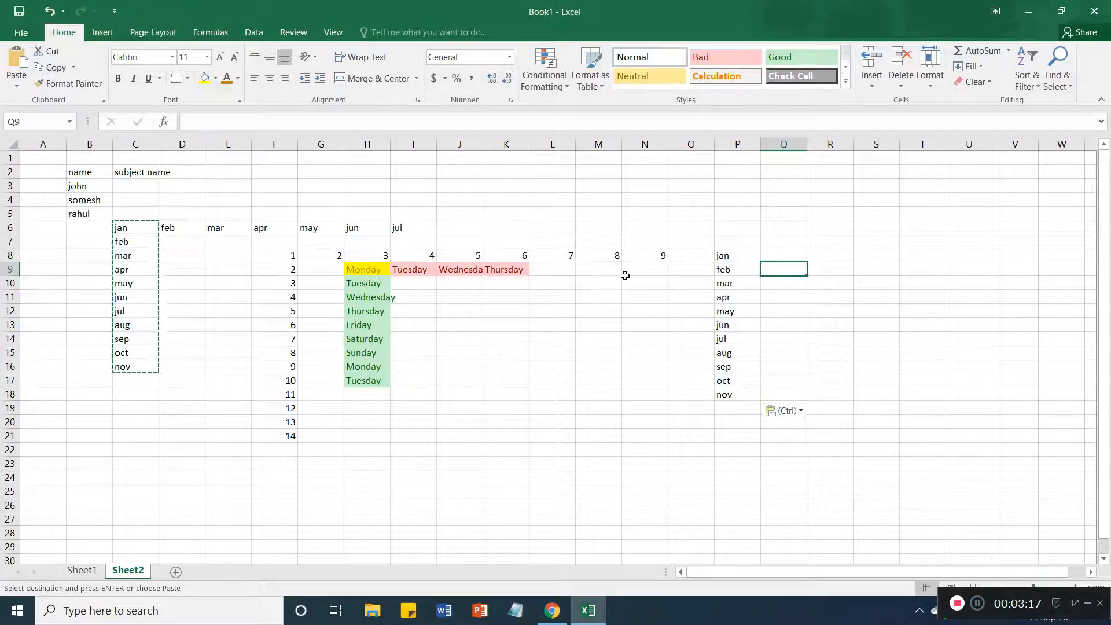
left_click(370, 325)
left_click_drag(275, 256, 318, 401)
left_click(369, 353)
left_click(368, 314)
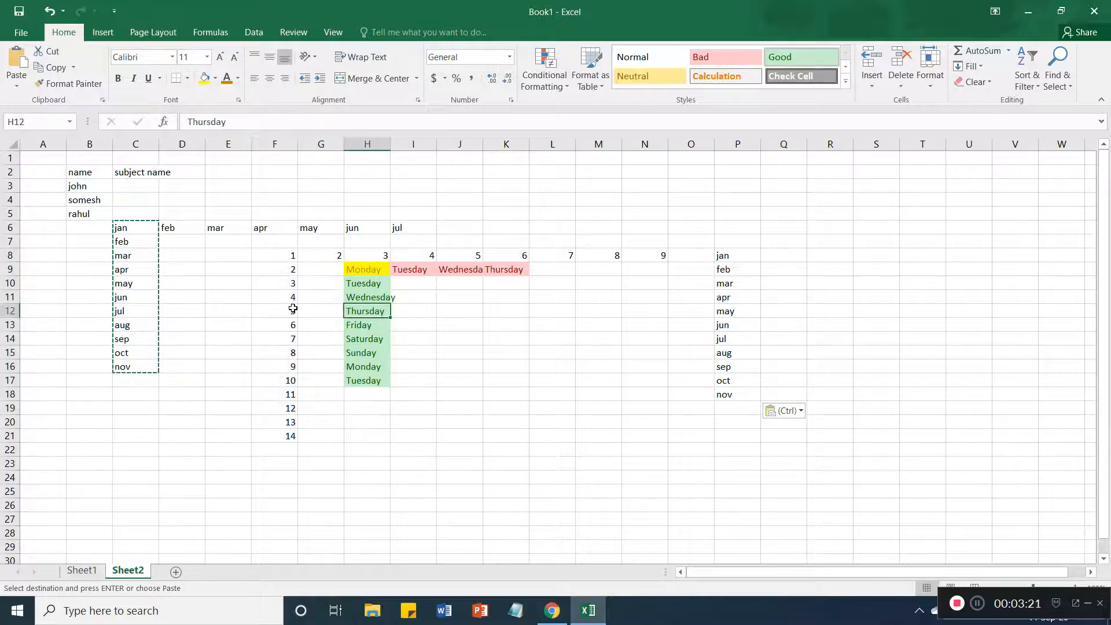
left_click_drag(284, 265, 287, 422)
Enter the text "autofill" in cell H22.
left_click(385, 454)
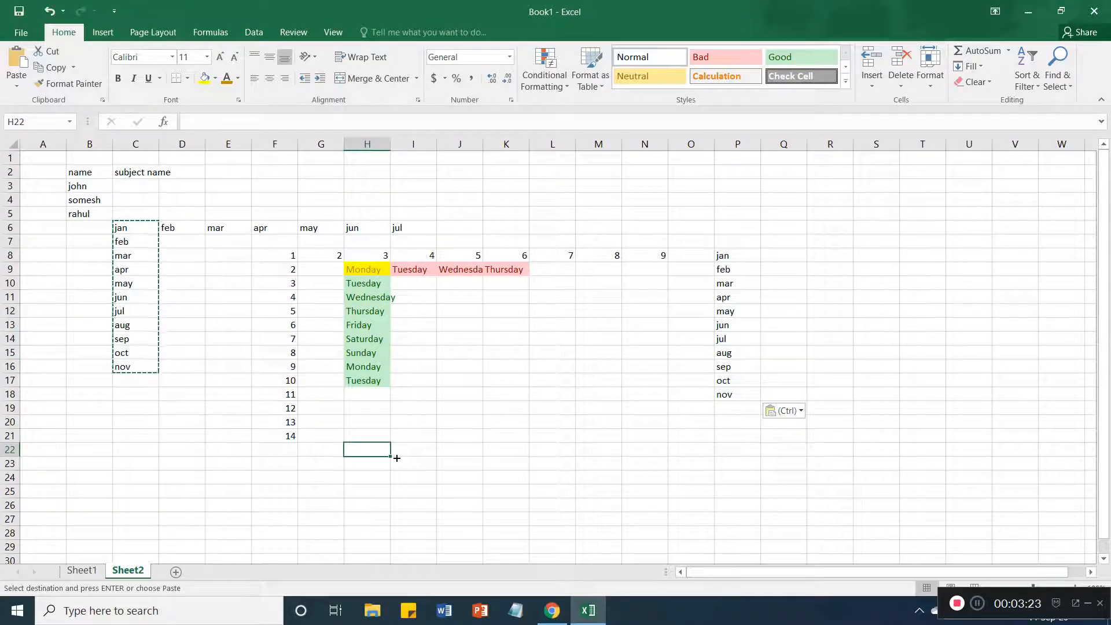
type("auto")
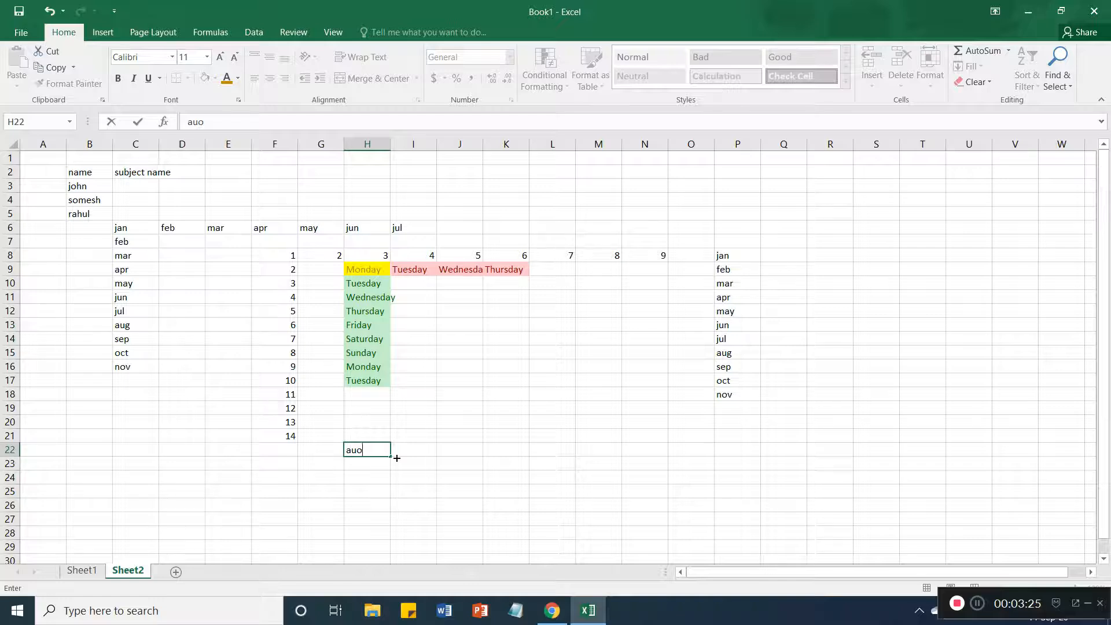
type("fill")
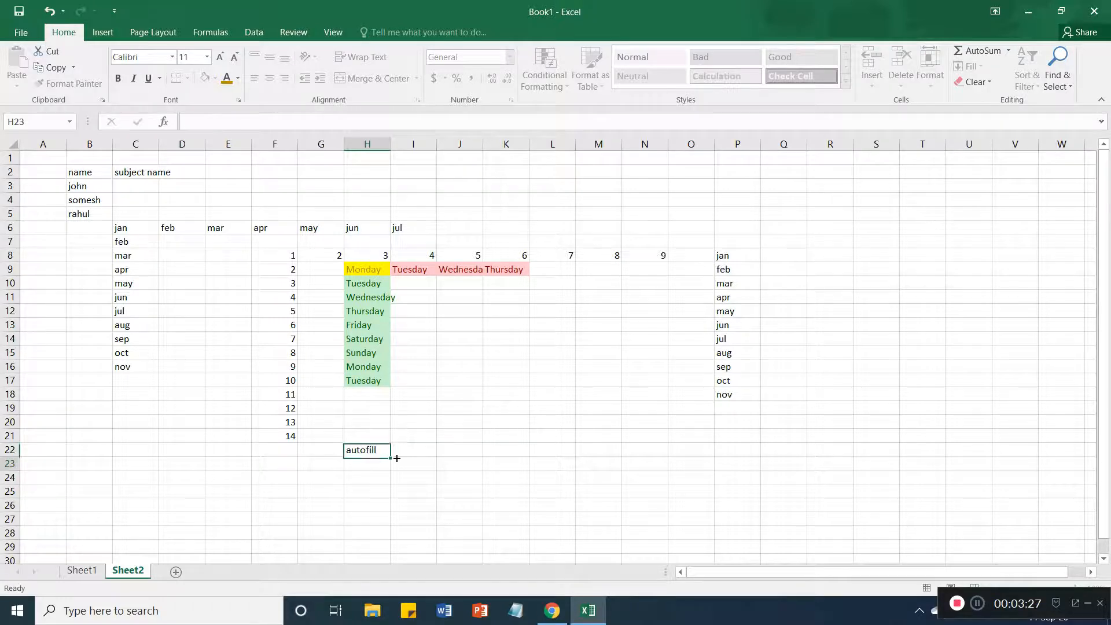
key("Return")
left_click_drag(286, 269, 291, 339)
Enter 4 in J16 and autofill it down to J23 as a series.
left_click(483, 367)
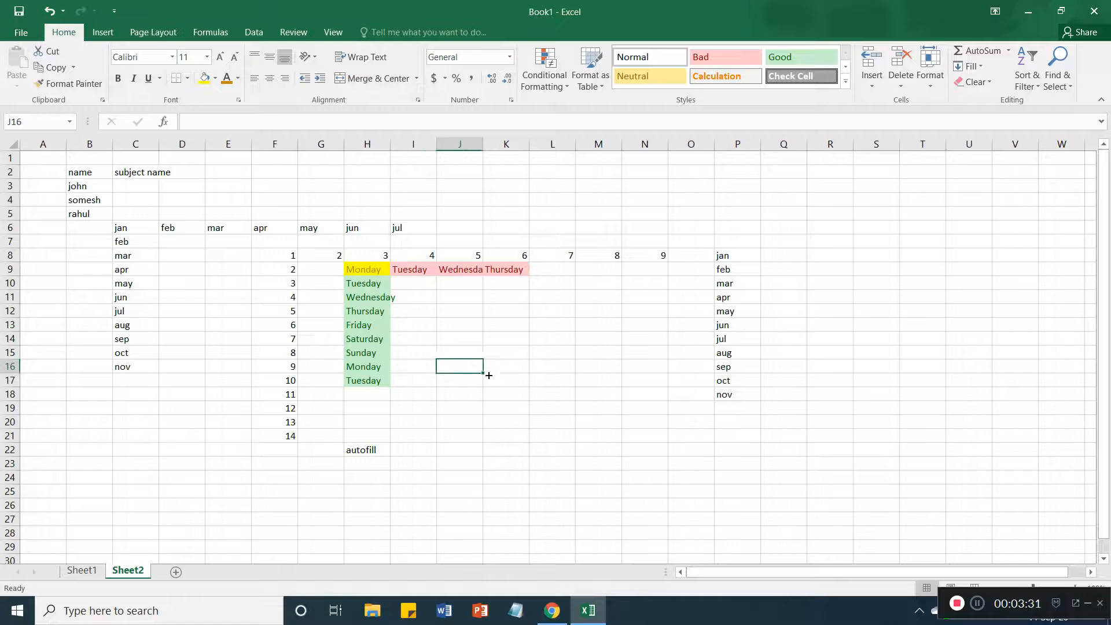
key("Return")
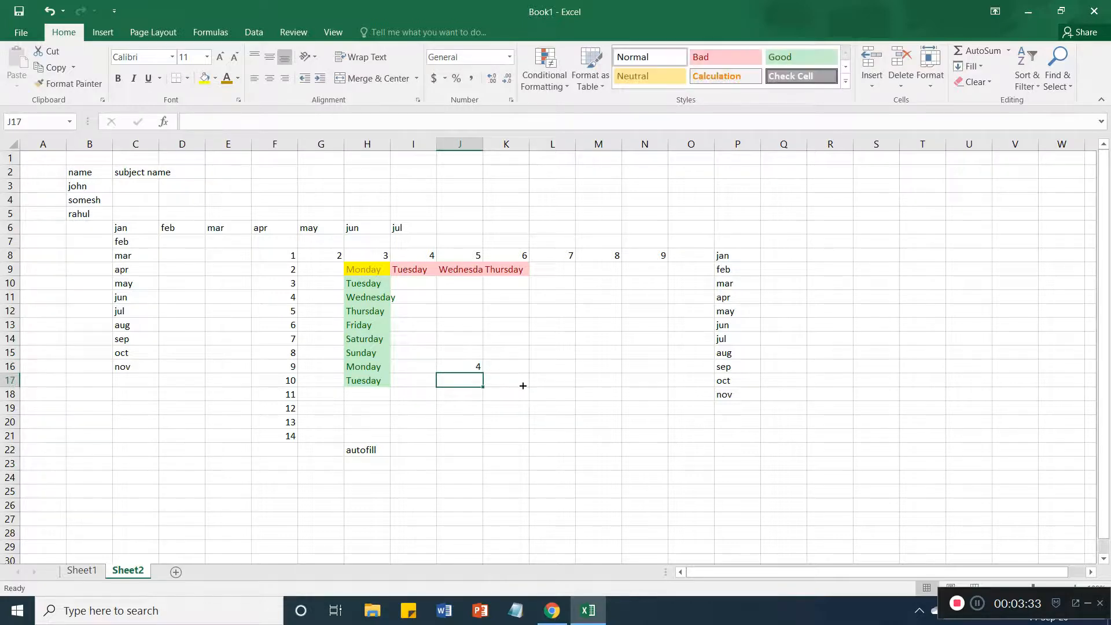
left_click(481, 372)
left_click_drag(483, 374, 484, 471)
left_click(485, 482)
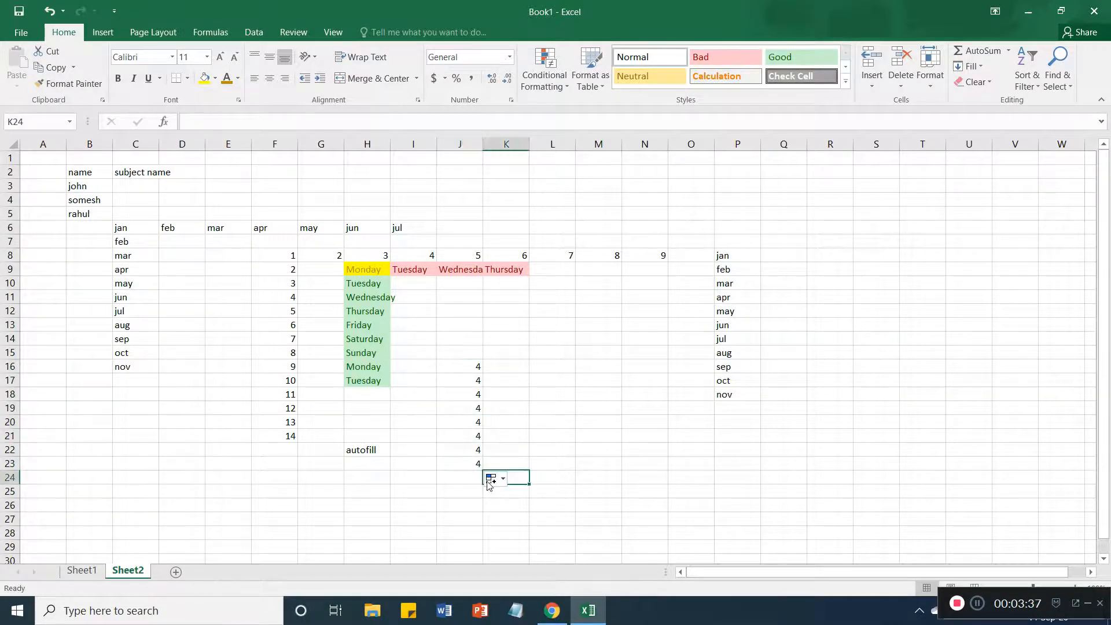
left_click(490, 479)
left_click(515, 510)
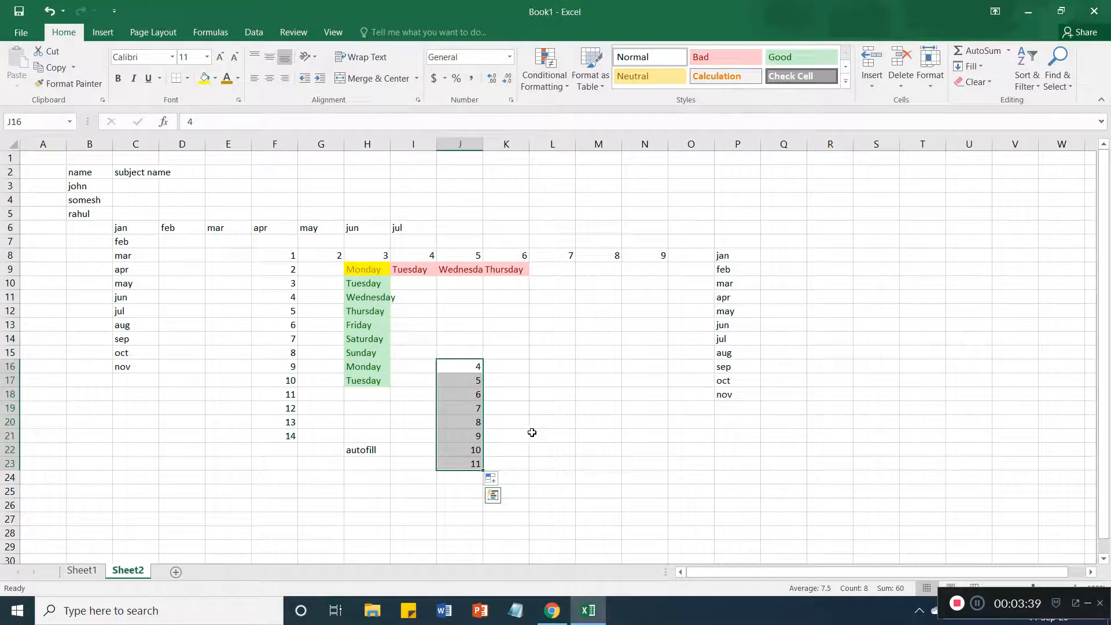
left_click(478, 395)
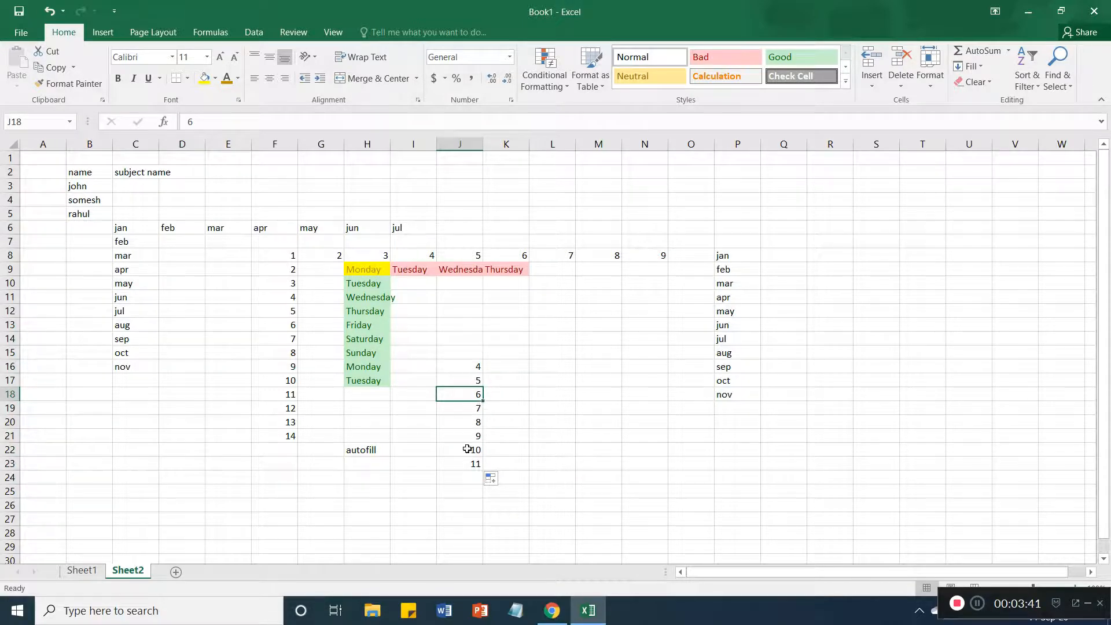
left_click(521, 398)
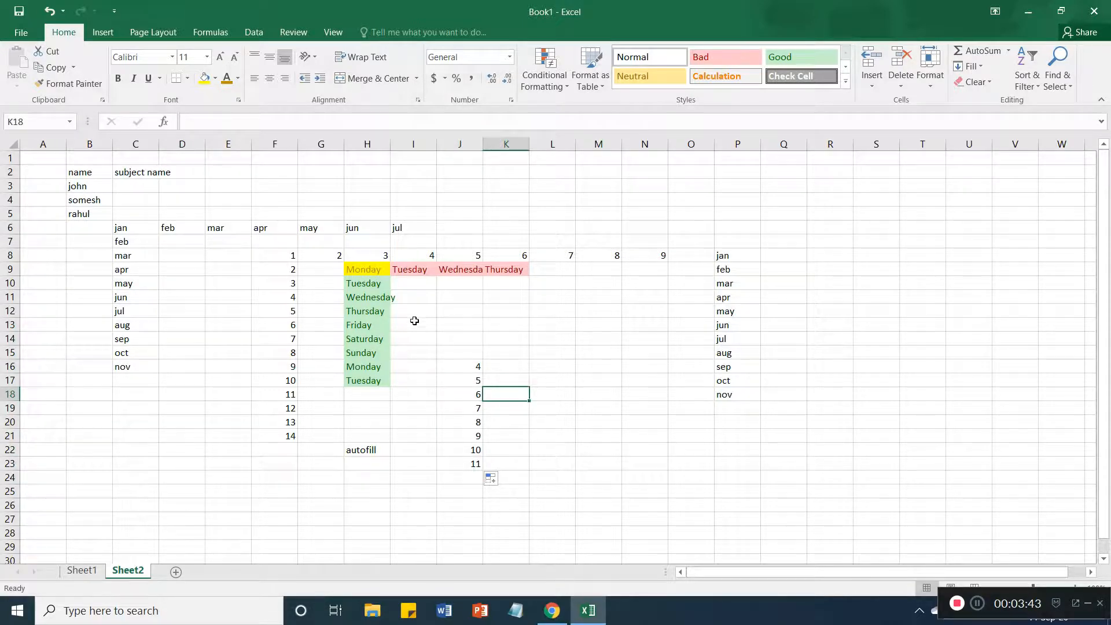
left_click(366, 313)
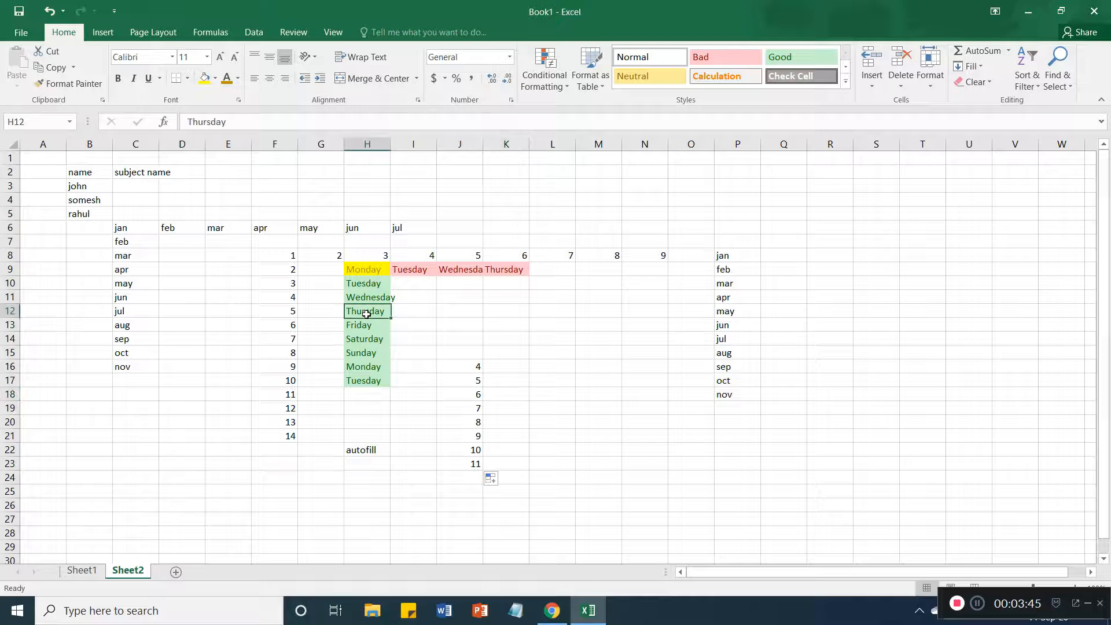
left_click(413, 269)
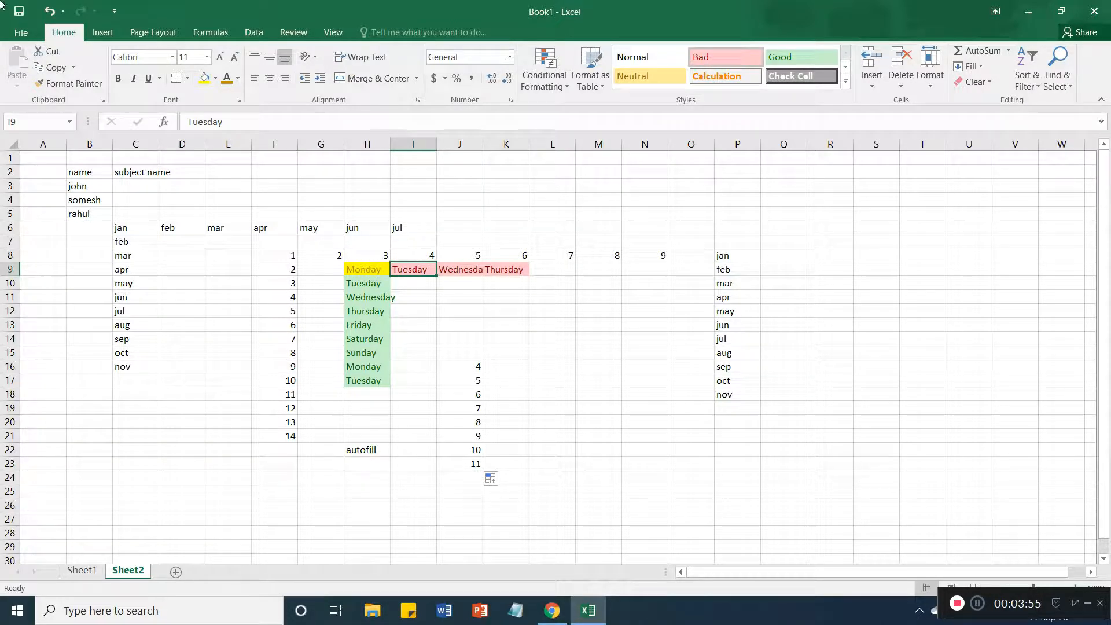
left_click(381, 354)
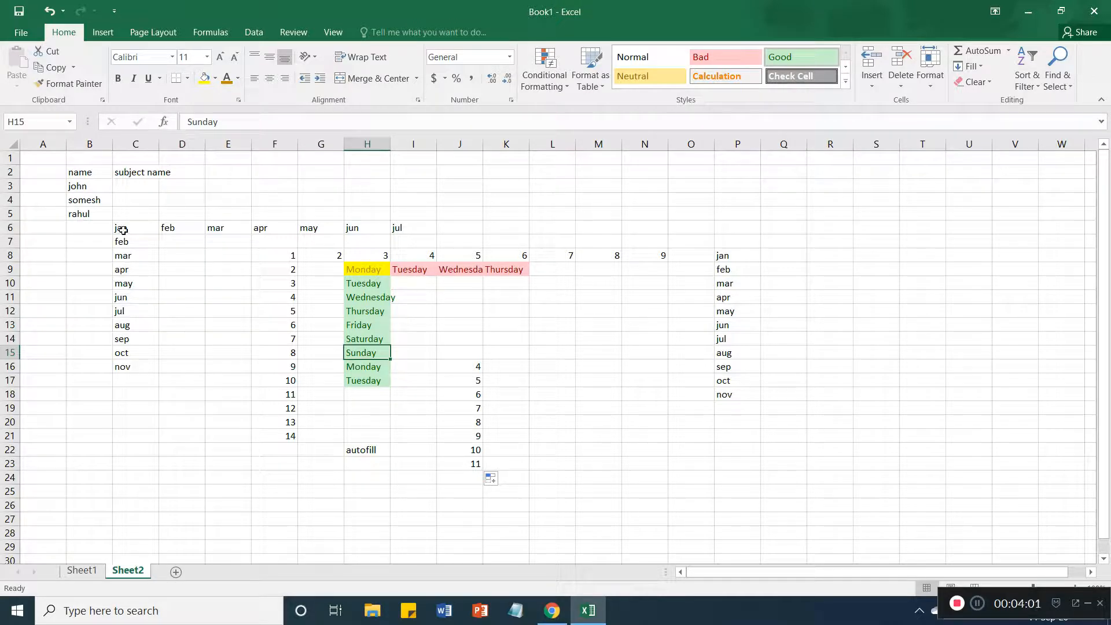
Make the column of months in C6 to C16 bold.
left_click_drag(121, 229, 122, 367)
left_click(117, 79)
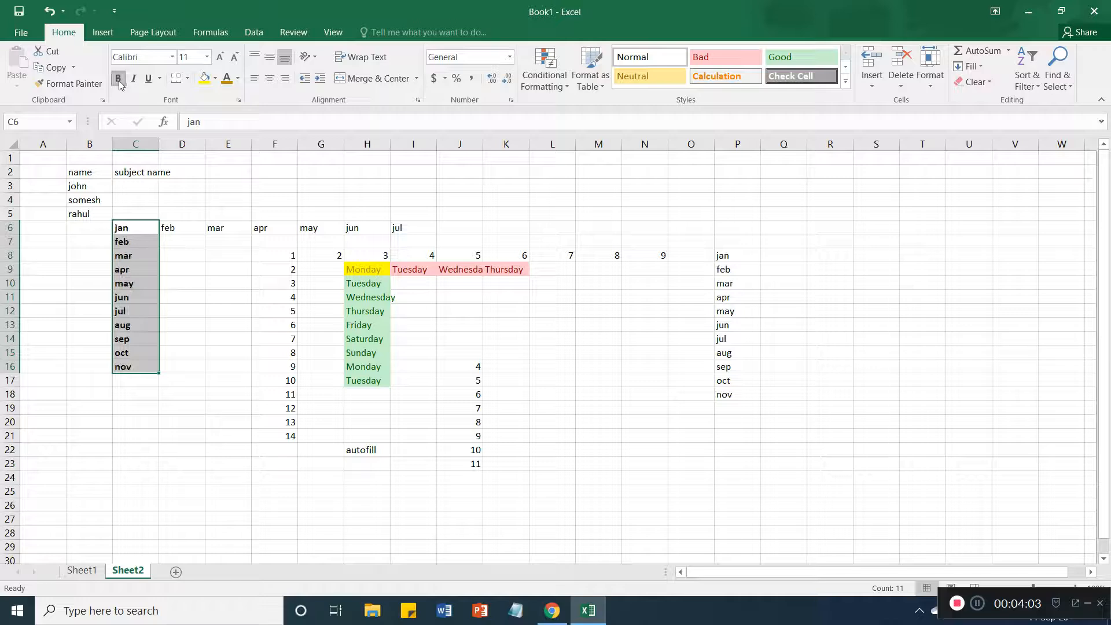
left_click(238, 363)
Remove bold from the row of months in C6 to I6 and make it italic.
left_click_drag(144, 231, 232, 240)
left_click_drag(309, 236, 400, 227)
left_click(118, 79)
left_click(134, 79)
left_click(231, 308)
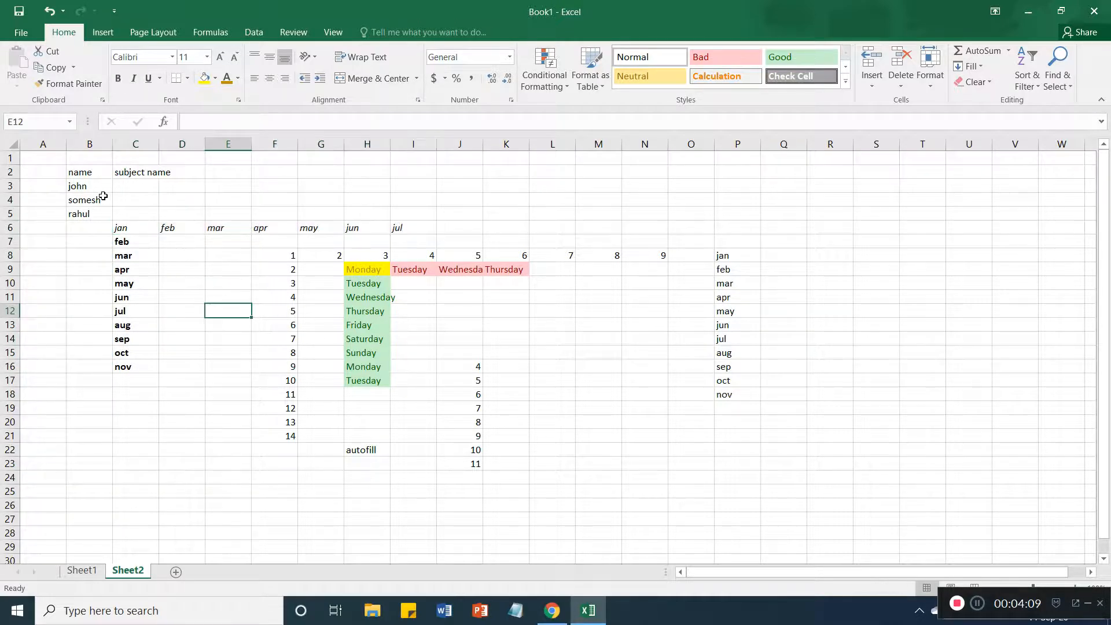
Make the italic months in C6 to I6 bold as well.
left_click_drag(119, 228, 378, 224)
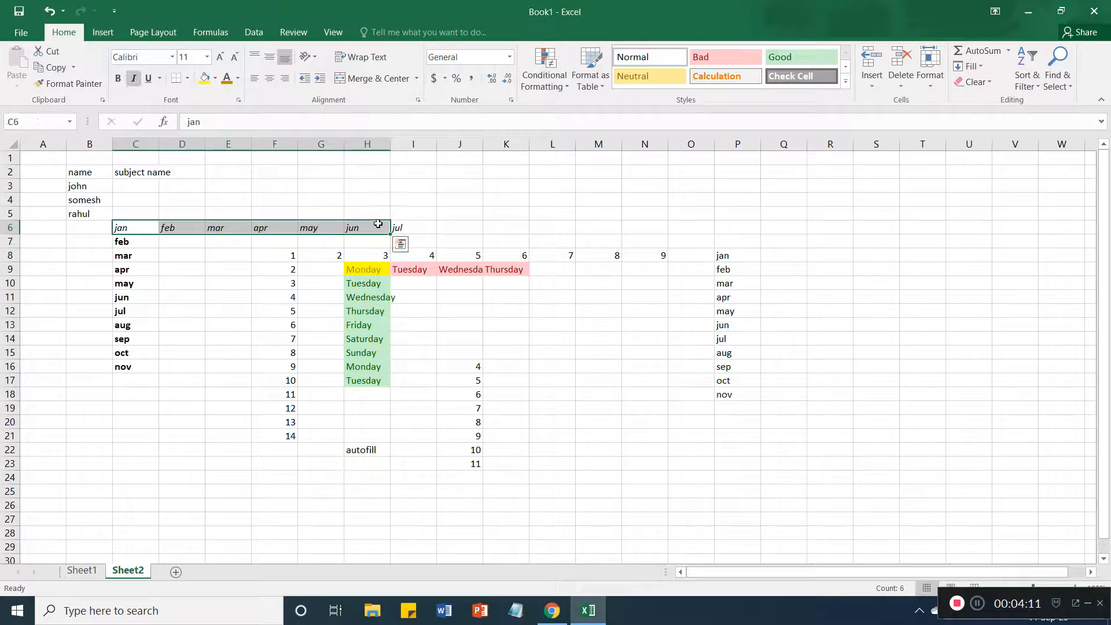
left_click(407, 225, "shift")
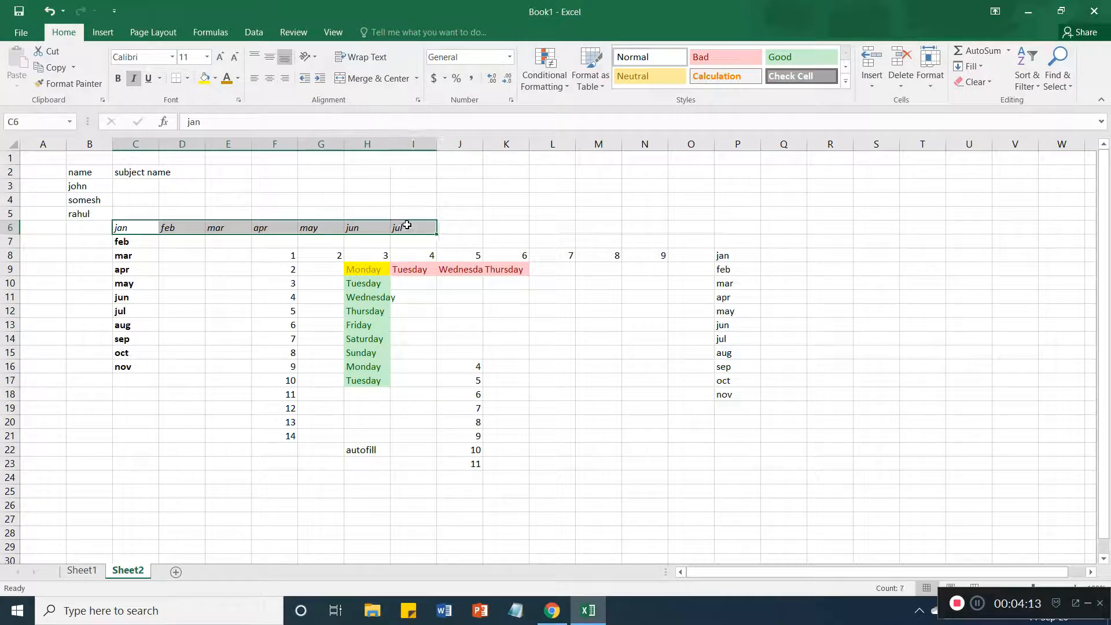
left_click(119, 79)
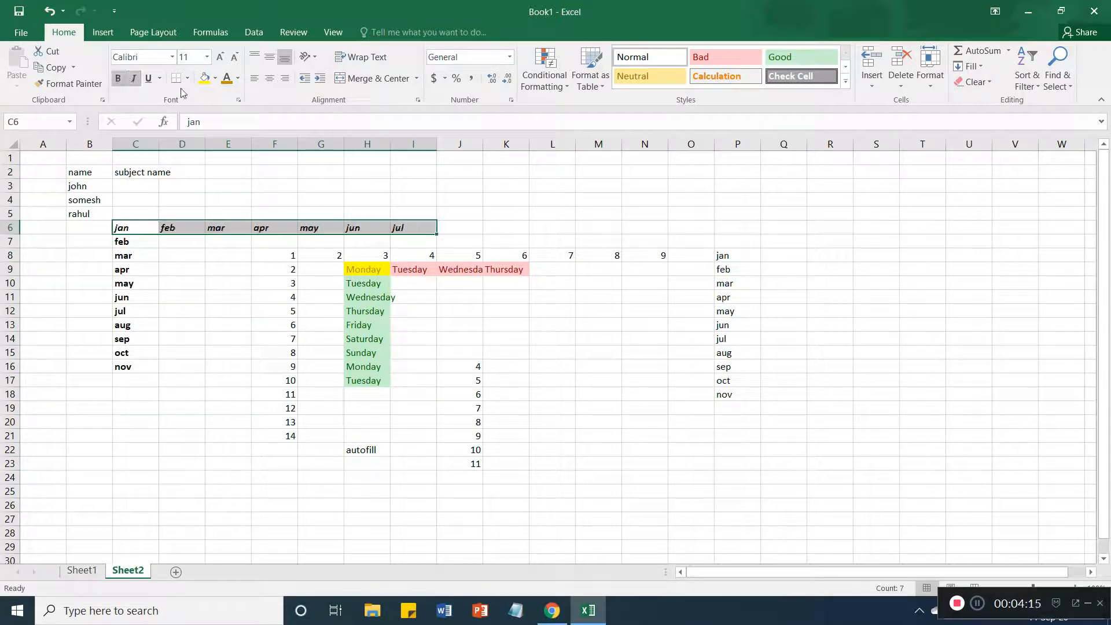
Enlarge the font of the months in C6 to I6 in several increments, and reduce it to size 12.
left_click(220, 57)
left_click(220, 57)
left_click(220, 57)
left_click(220, 57)
left_click(220, 57)
left_click(220, 57)
left_click(220, 57)
left_click(220, 57)
left_click(236, 56)
left_click(236, 57)
left_click(236, 57)
left_click(235, 57)
left_click(236, 57)
left_click(235, 57)
left_click(235, 57)
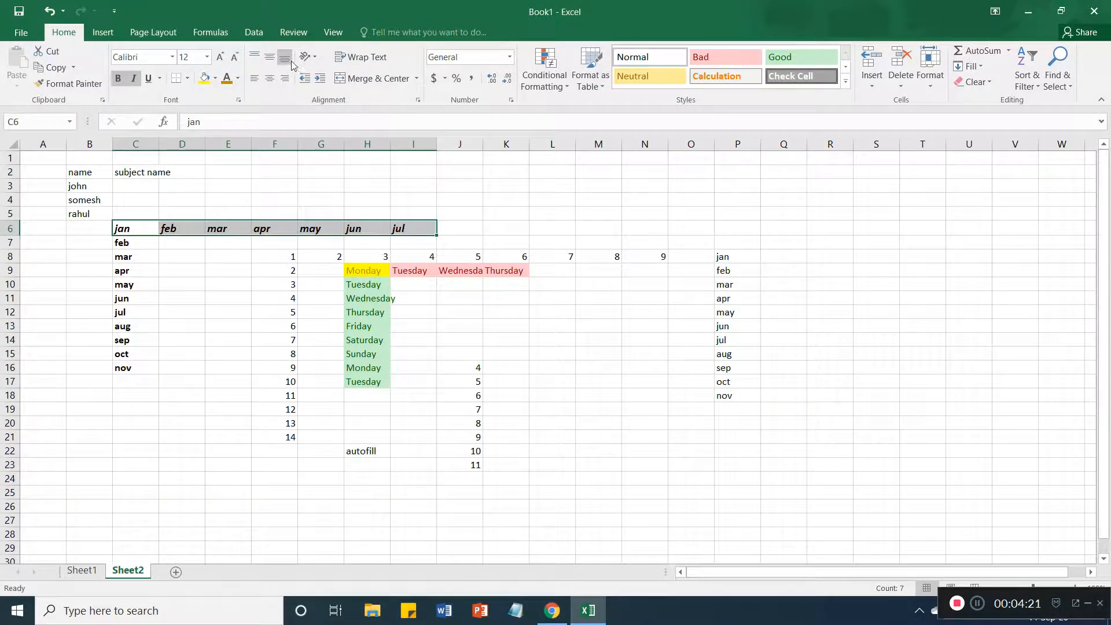
Centre the months in C6 to I6 vertically and horizontally and give them the Accounting number format.
left_click(269, 57)
left_click(270, 78)
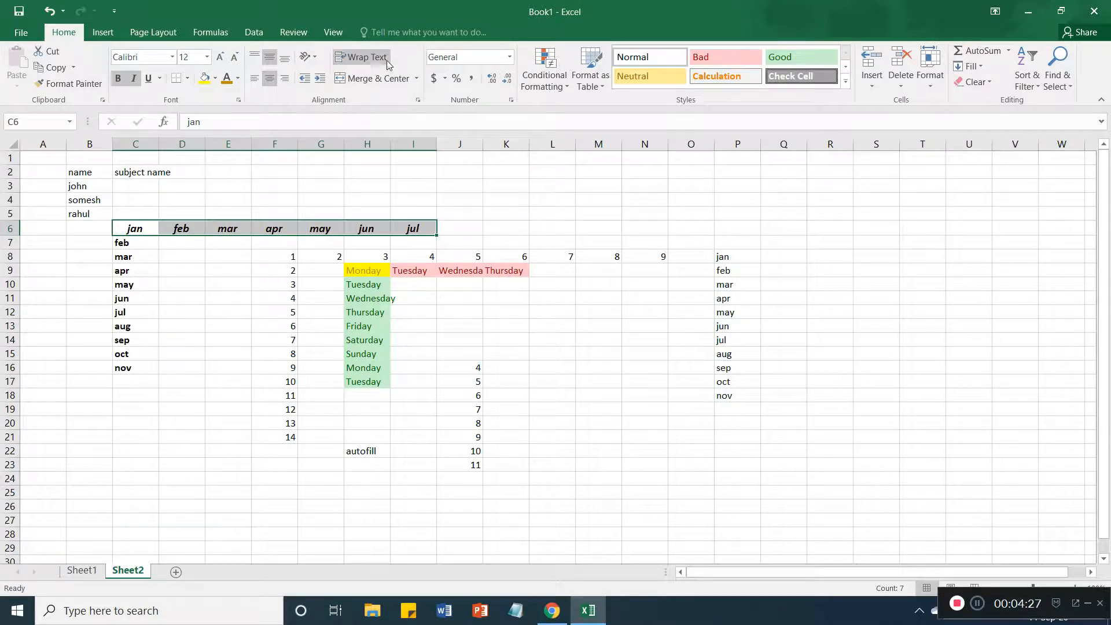
left_click(436, 81)
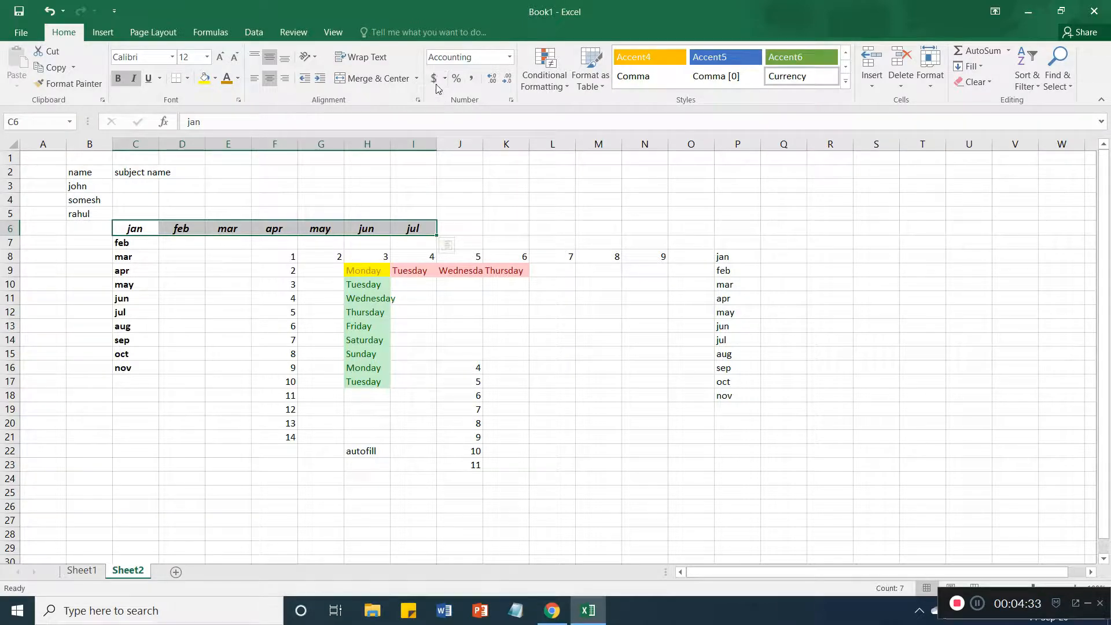
Try the Accent4 cell style on the months in C6 to I6 and replace it with Accent5.
left_click(649, 57)
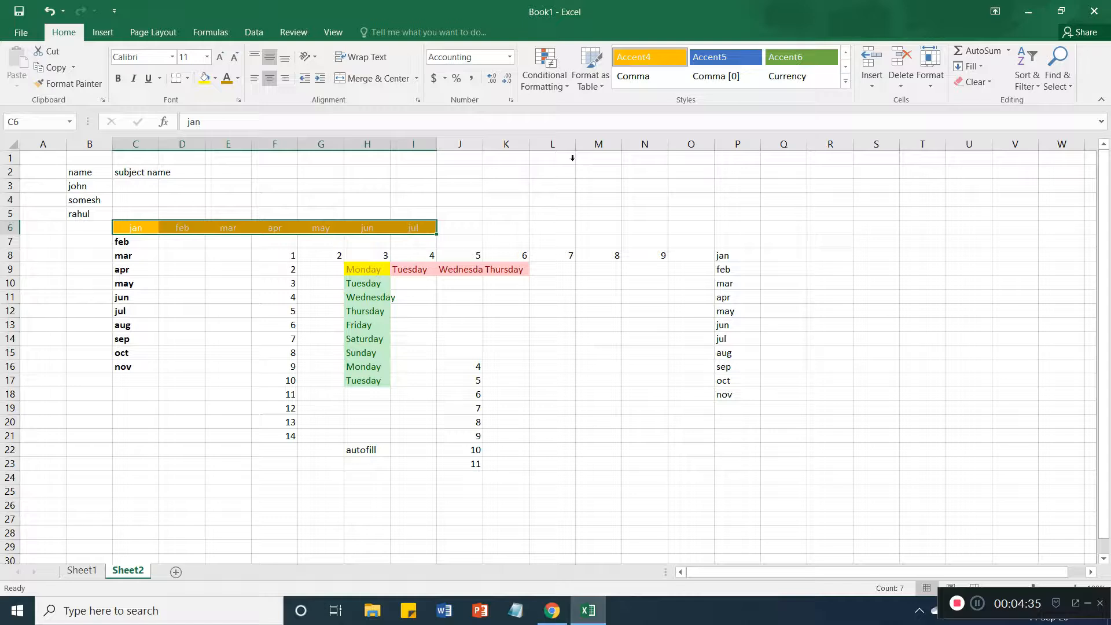
left_click(742, 65)
left_click(585, 201)
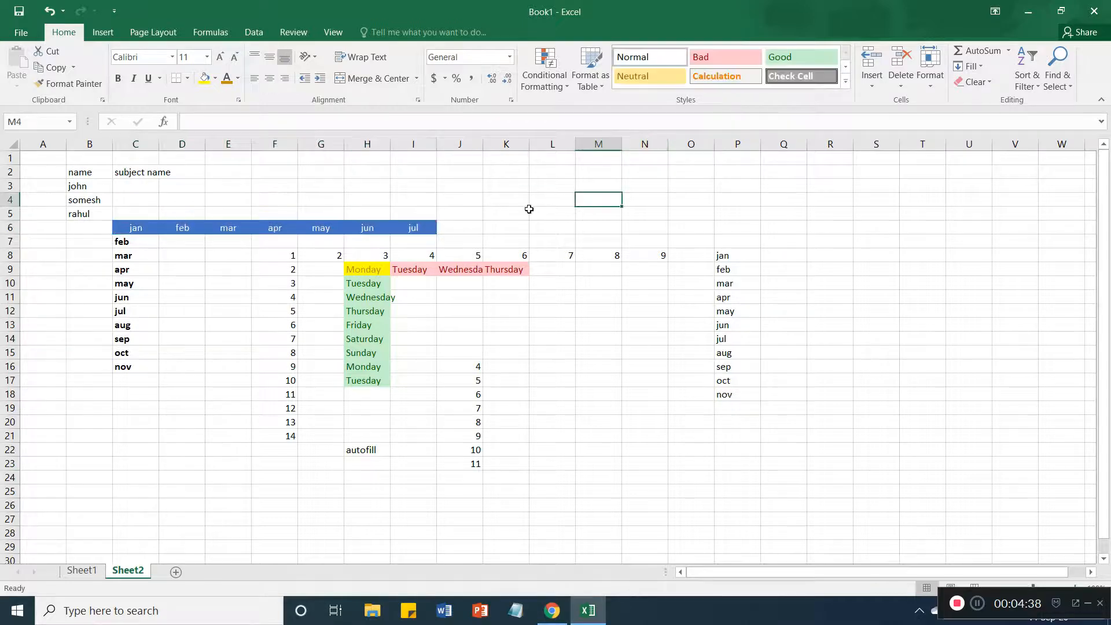
Switch to Sheet1 and select cell D5.
left_click(147, 228)
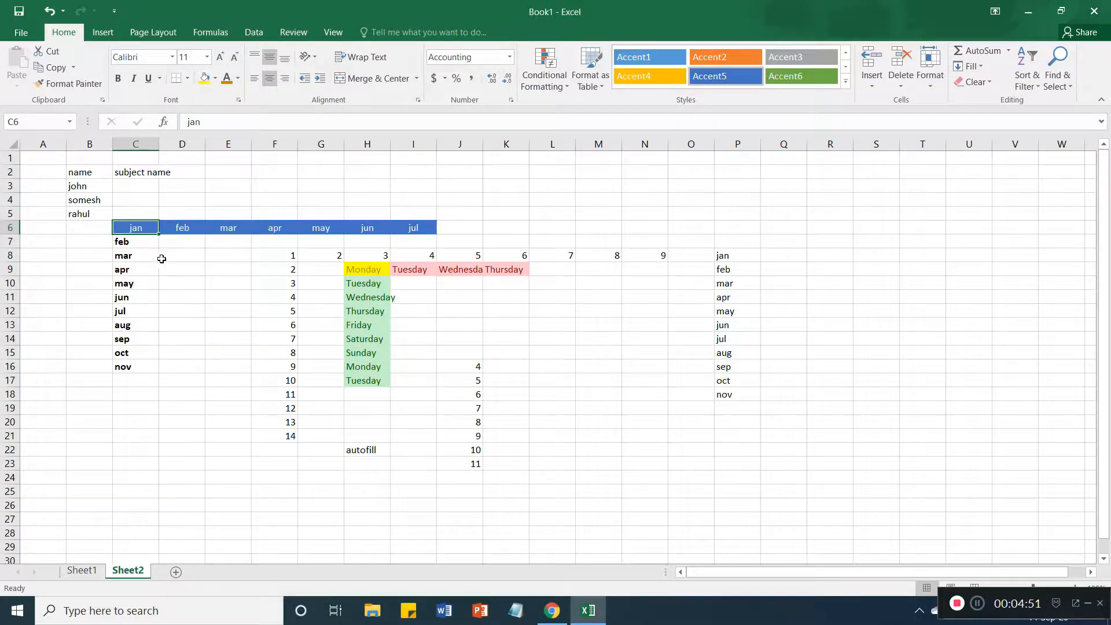
left_click(73, 572)
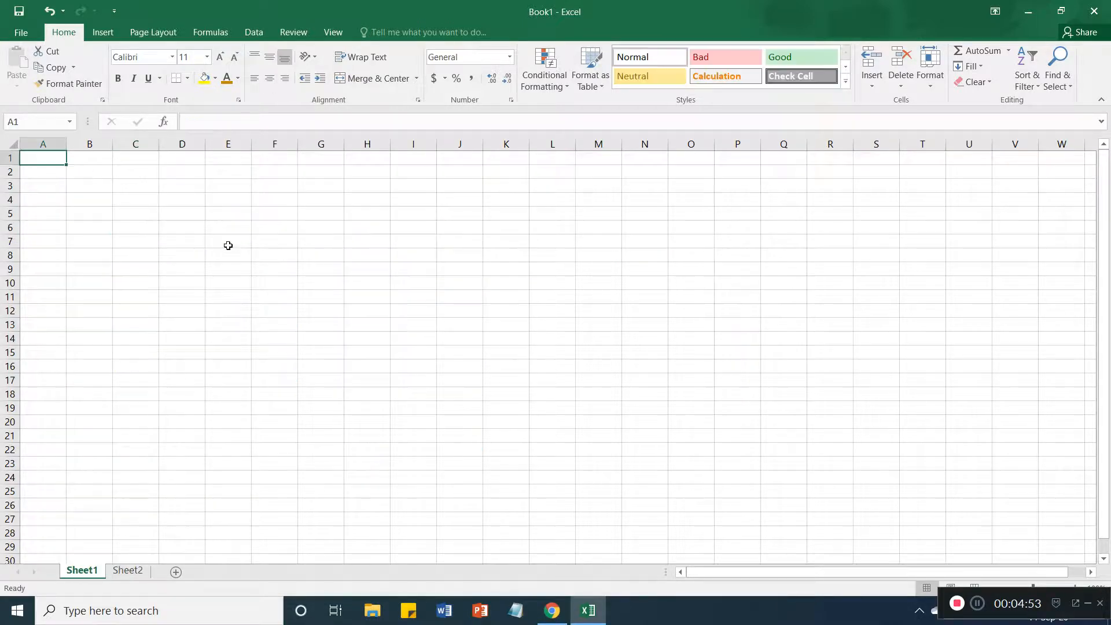
left_click(160, 207)
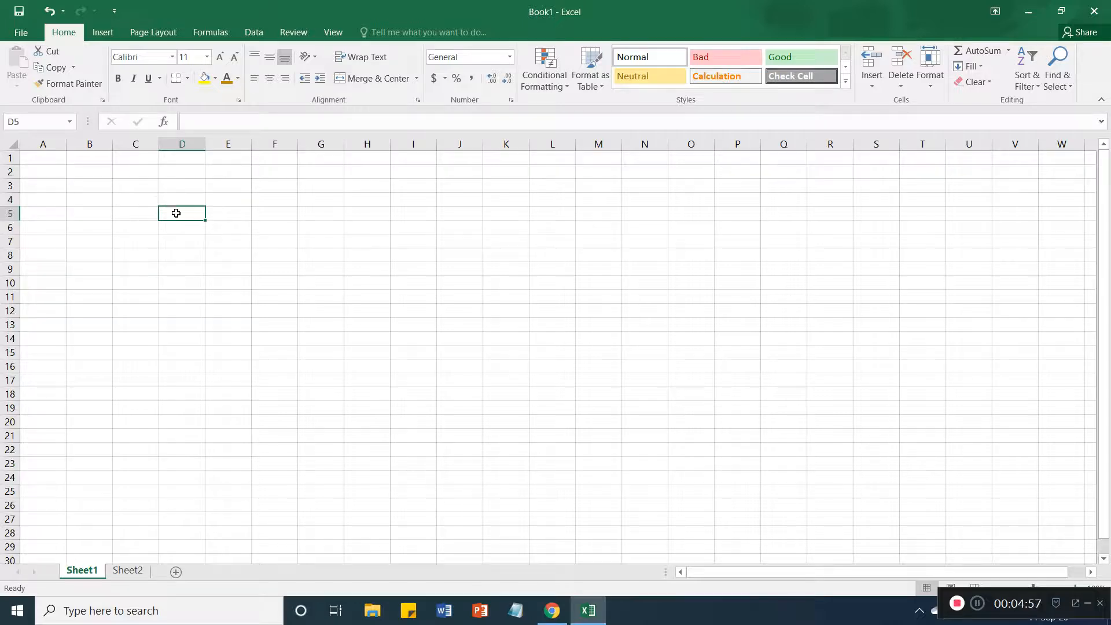
Enter the numbers 12, 15, 14, 15, 18 and 16 down column D in cells D5 to D10.
type("12")
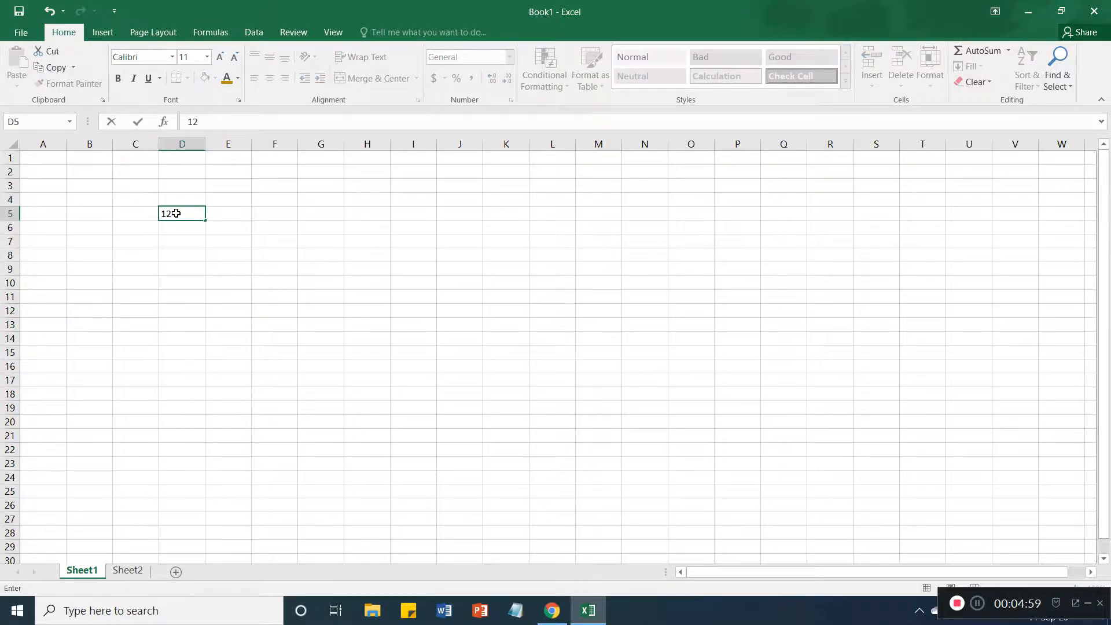
key("Return")
type("15")
key("Return")
type("14")
key("Return")
type("15")
key("Return")
type("18")
key("Return")
type("16")
key("Return")
key("Return")
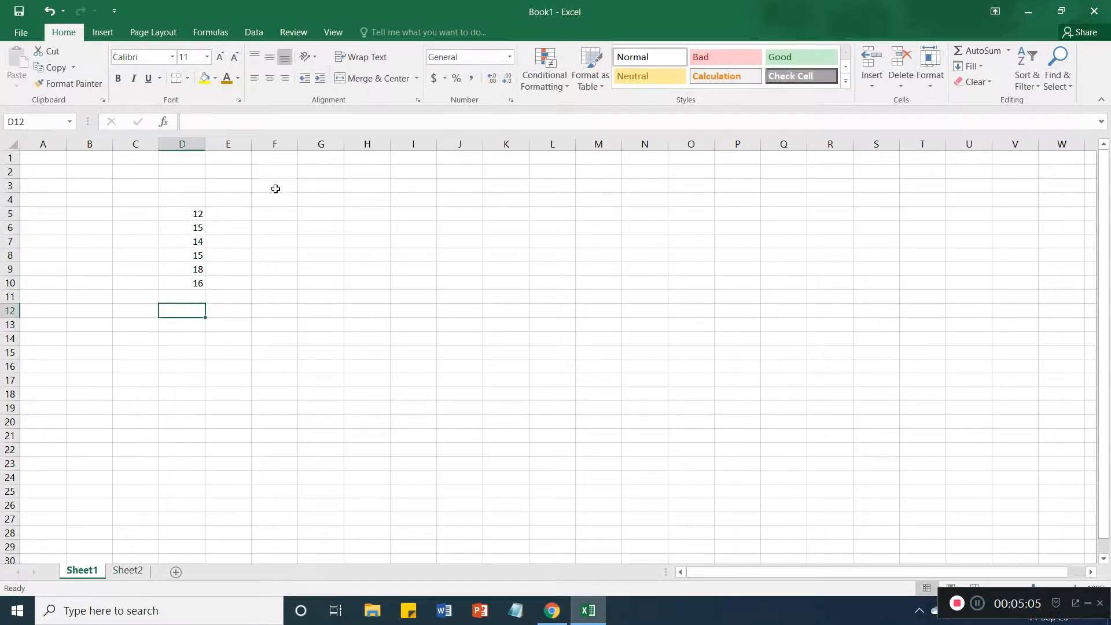
Begin a SUM formula in D11, directly below the numbers, with the range D5 to D10.
left_click_drag(198, 214, 197, 280)
left_click(180, 302)
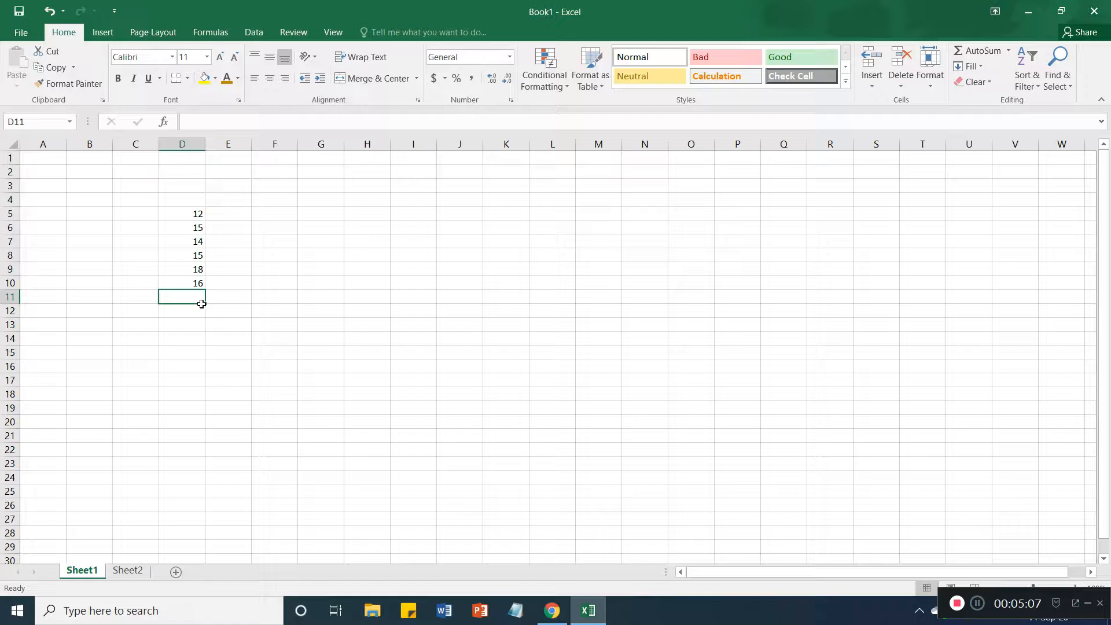
type("=sum")
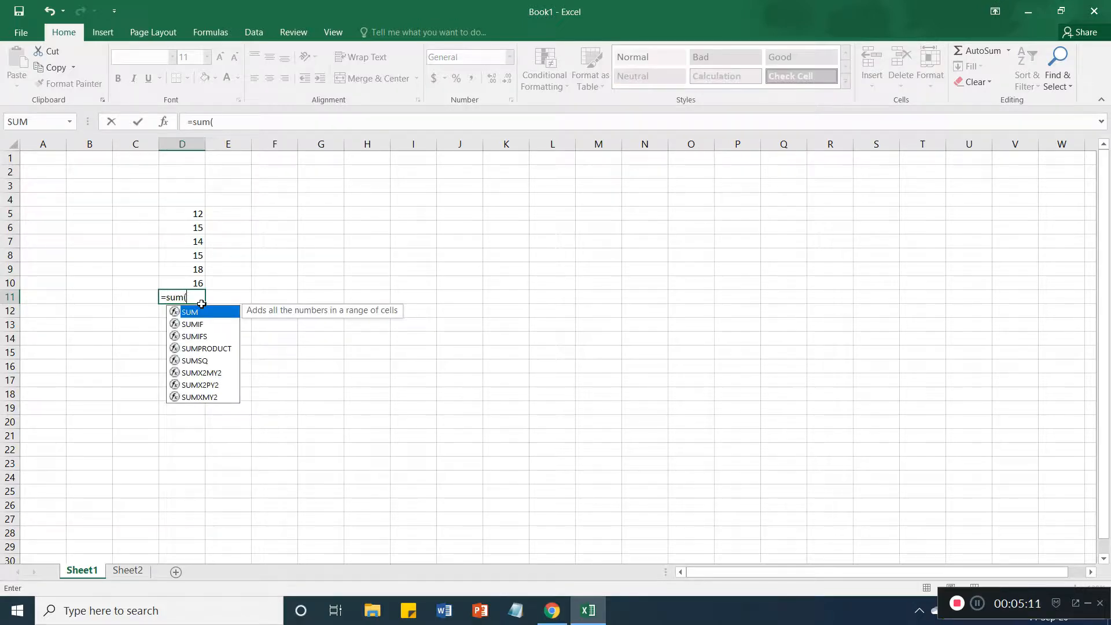
type("(")
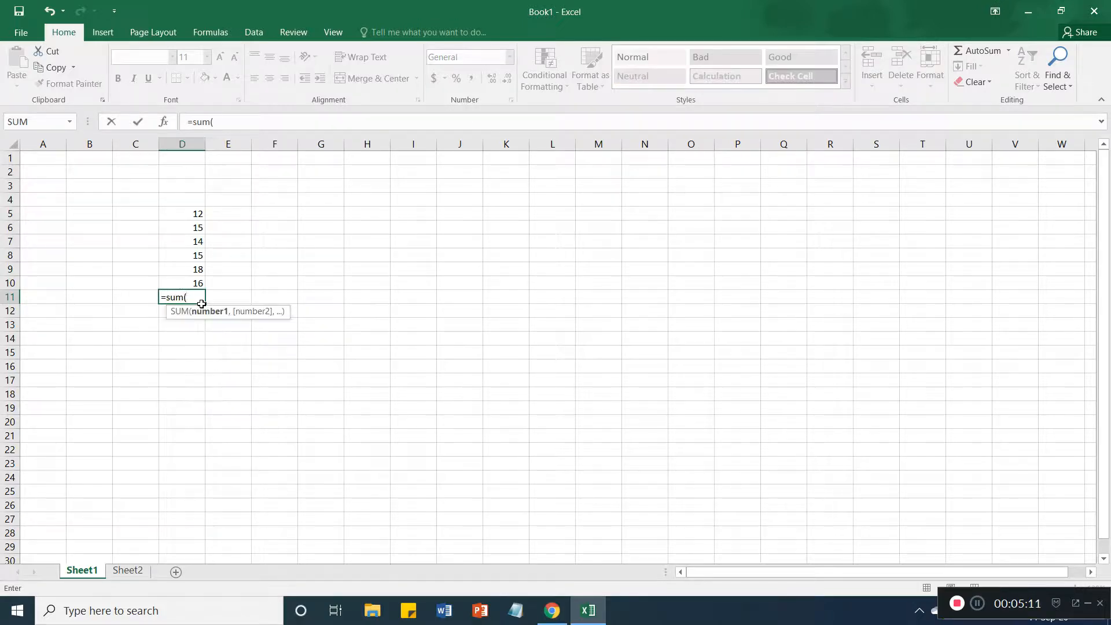
left_click(201, 211)
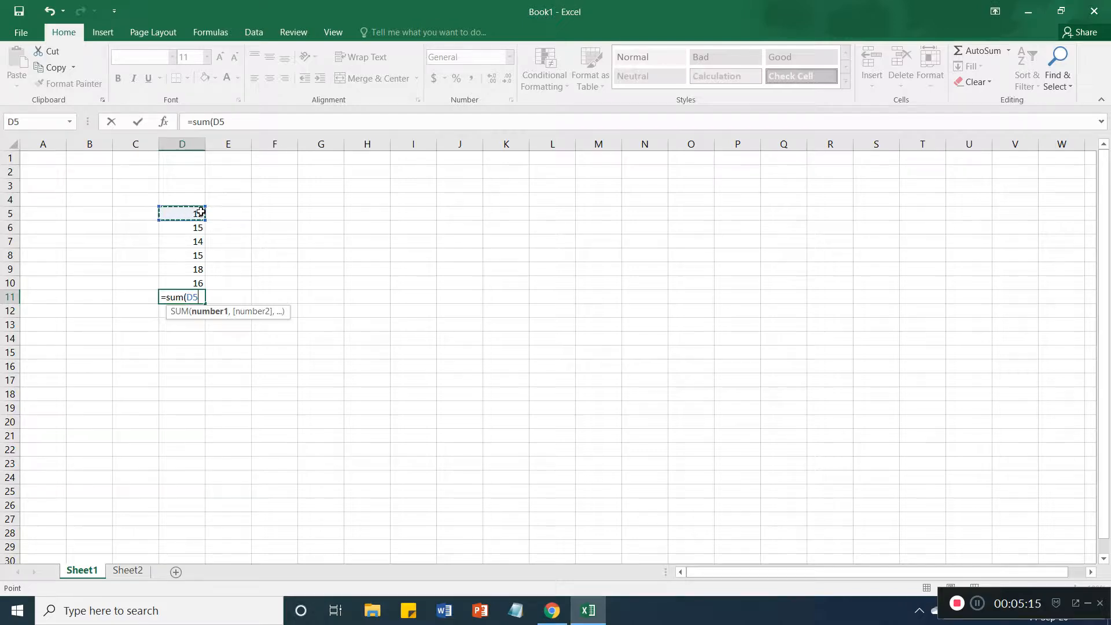
key("shift+Down")
key("shift+Down")
key("shift+Down")
key("shift+Down")
key("shift+Down")
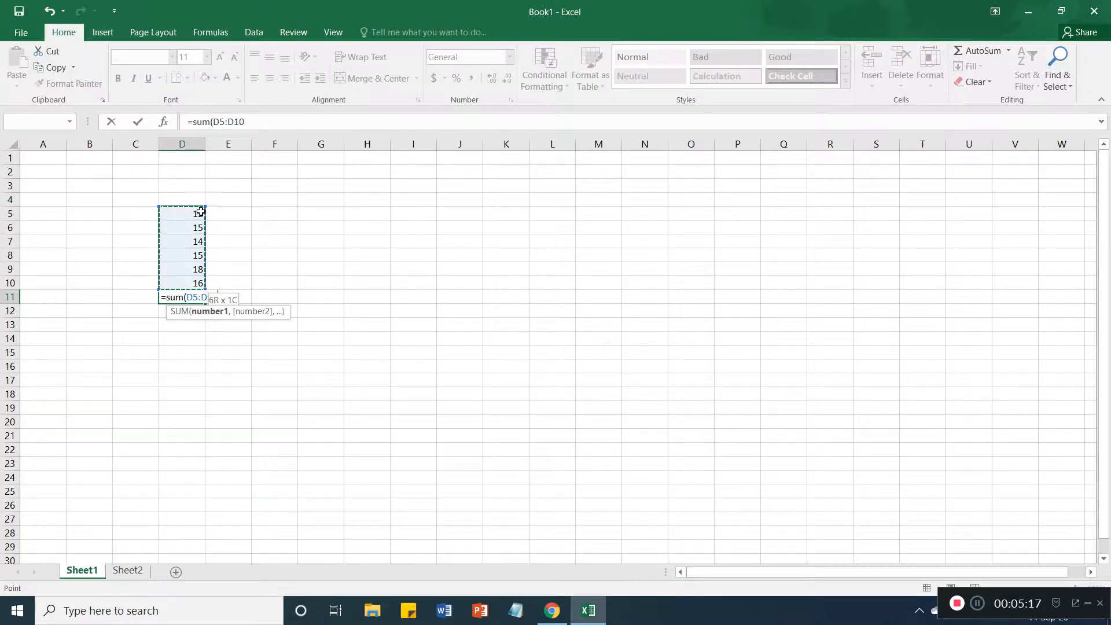
Clear the range from the SUM formula in D11, reselect D5 to D10 and complete the formula as =SUM(D5:D10).
key("BackSpace")
key("BackSpace")
key("BackSpace")
key("BackSpace")
key("BackSpace")
key("BackSpace")
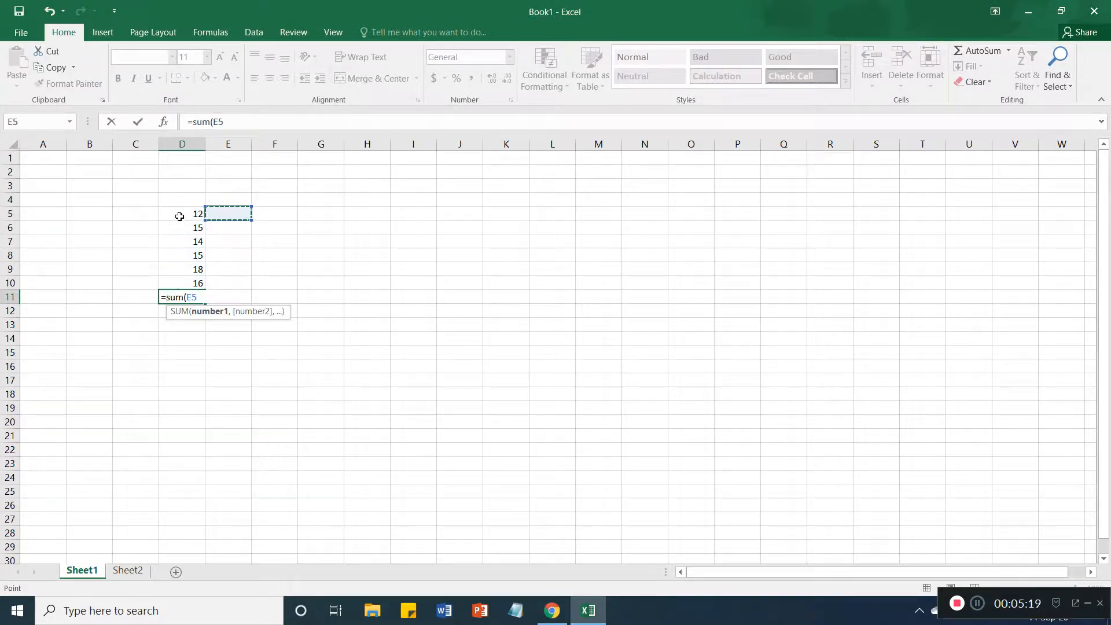
left_click(201, 215)
left_click_drag(203, 217, 205, 287)
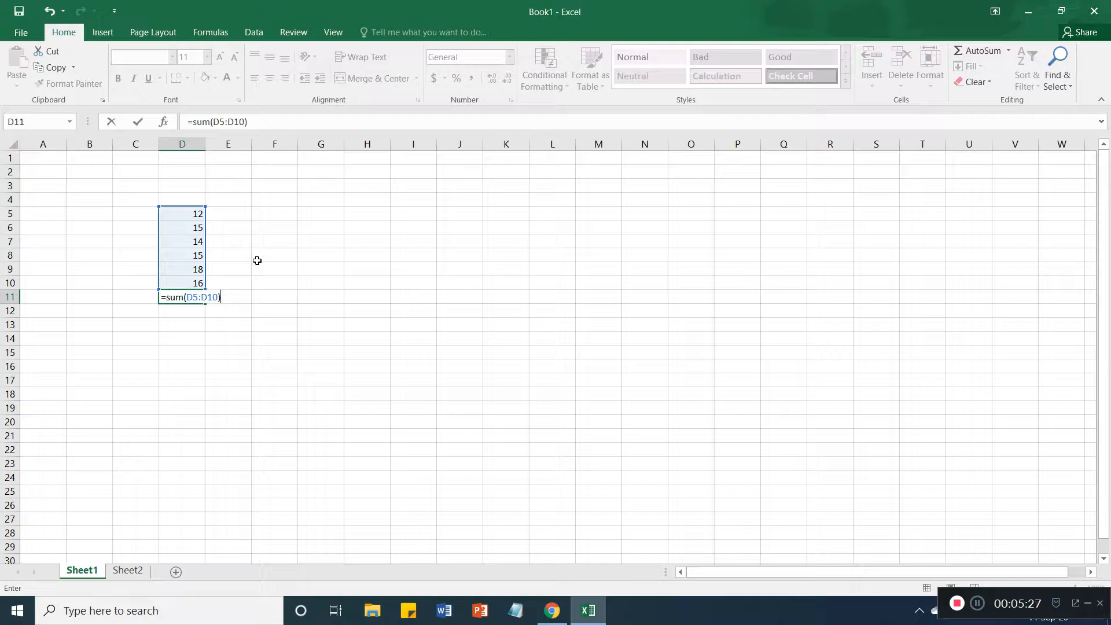
key("Return")
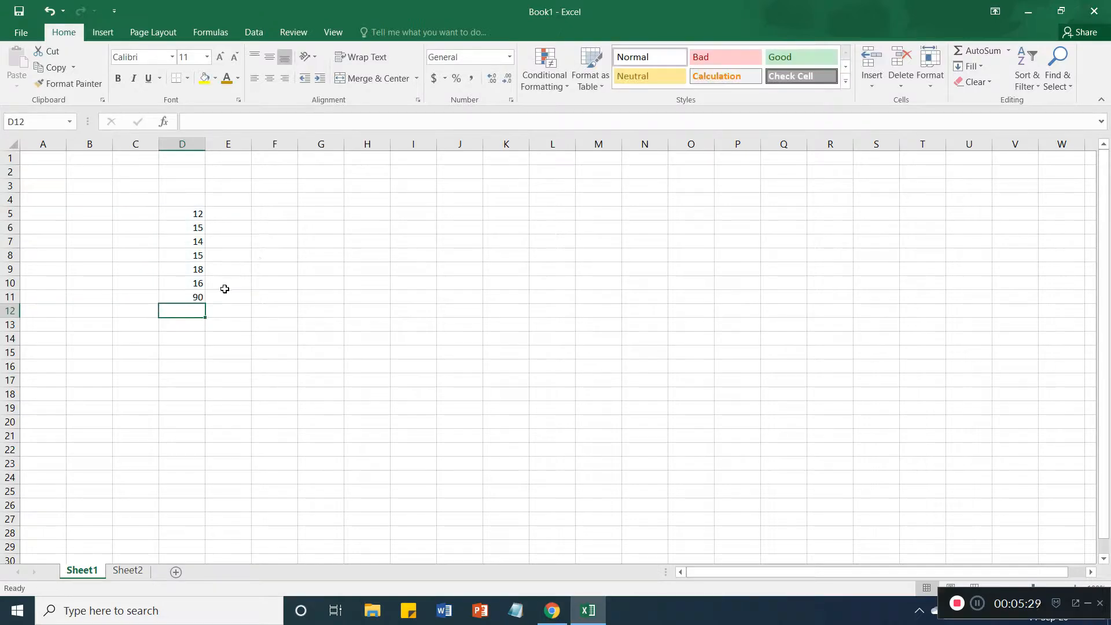
Apply the Neutral cell style to the total in D11.
left_click(202, 297)
left_click(648, 75)
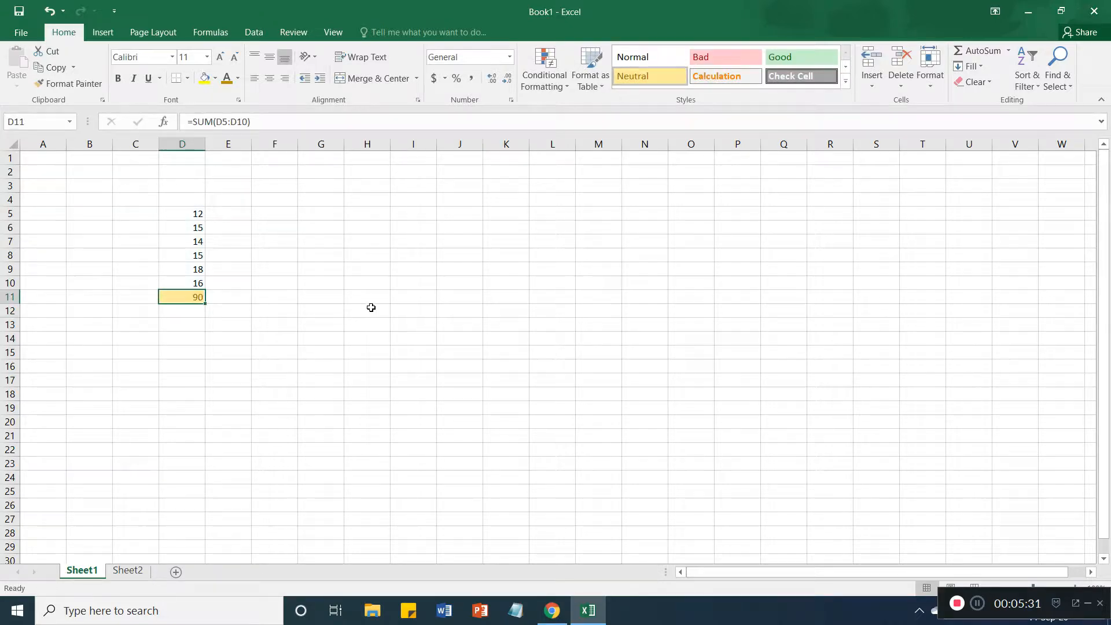
left_click(369, 309)
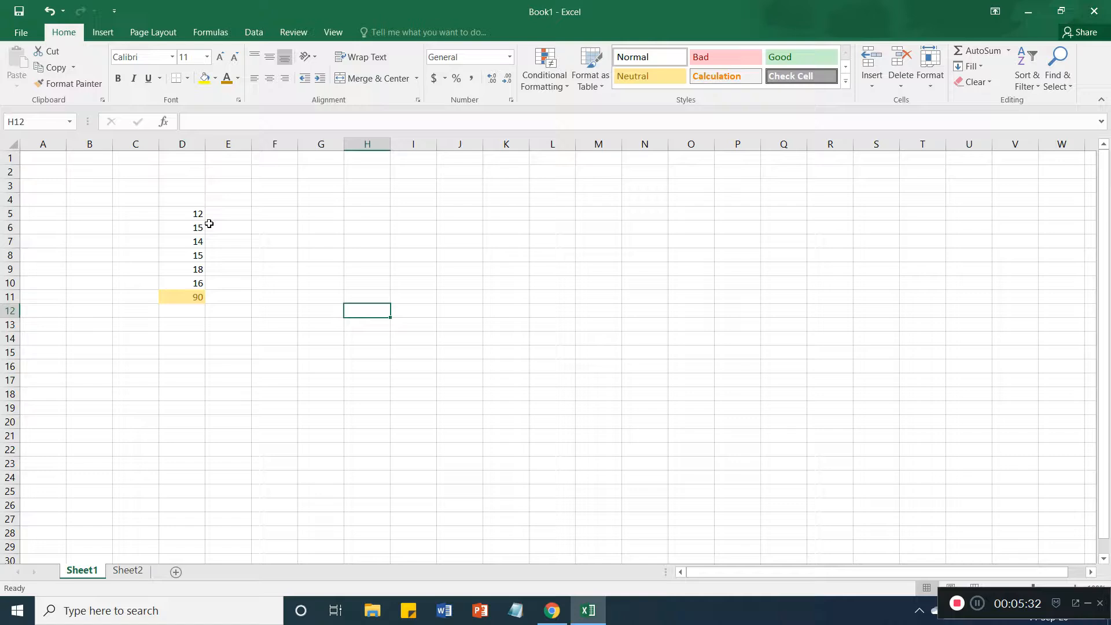
Replace the SUM formula in D11 with =K11+F11.
left_click(196, 295)
left_click_drag(189, 121, 266, 121)
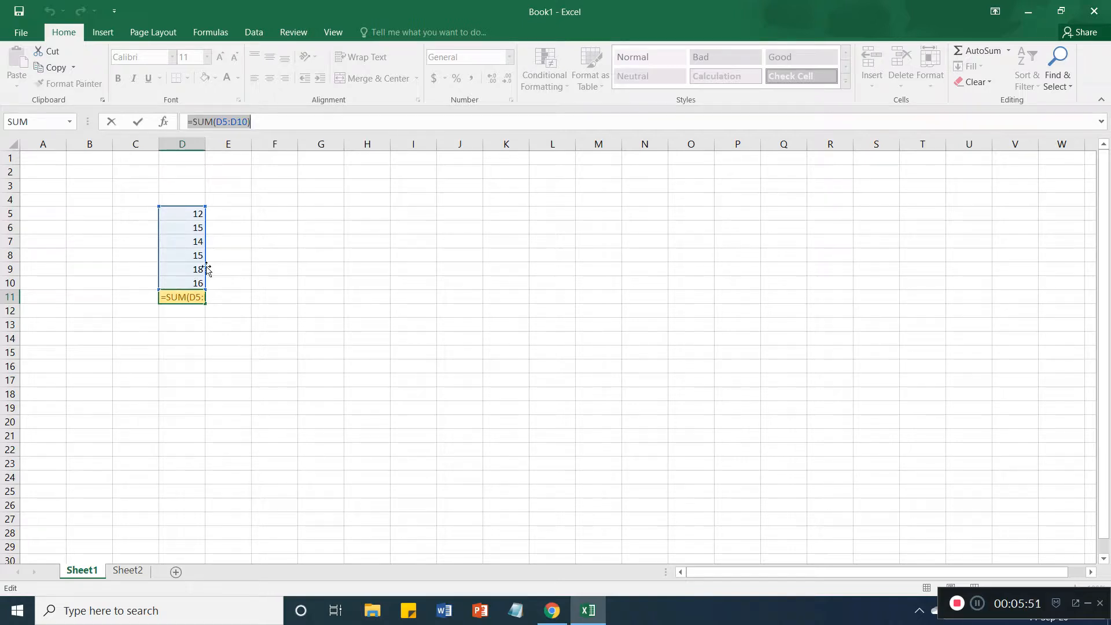
left_click(506, 296)
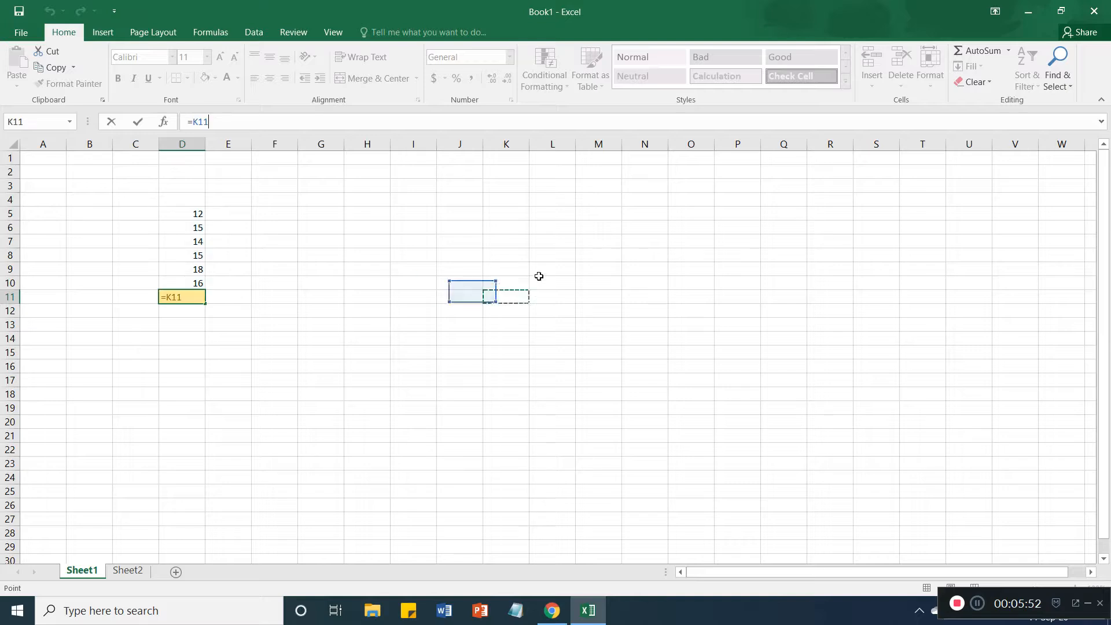
left_click(1009, 51)
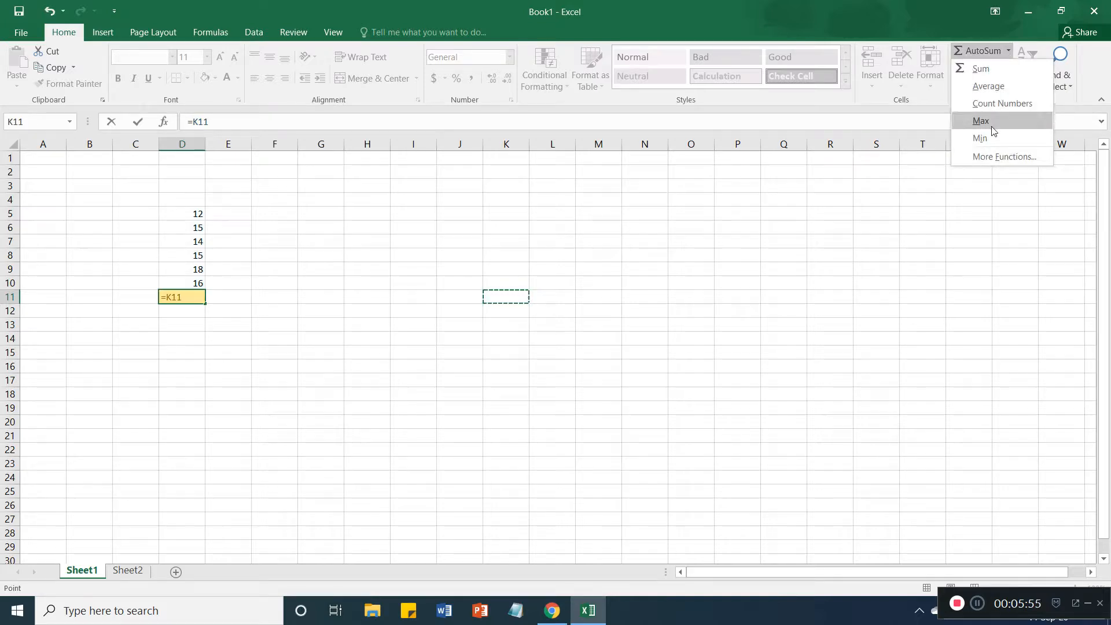
left_click(231, 304)
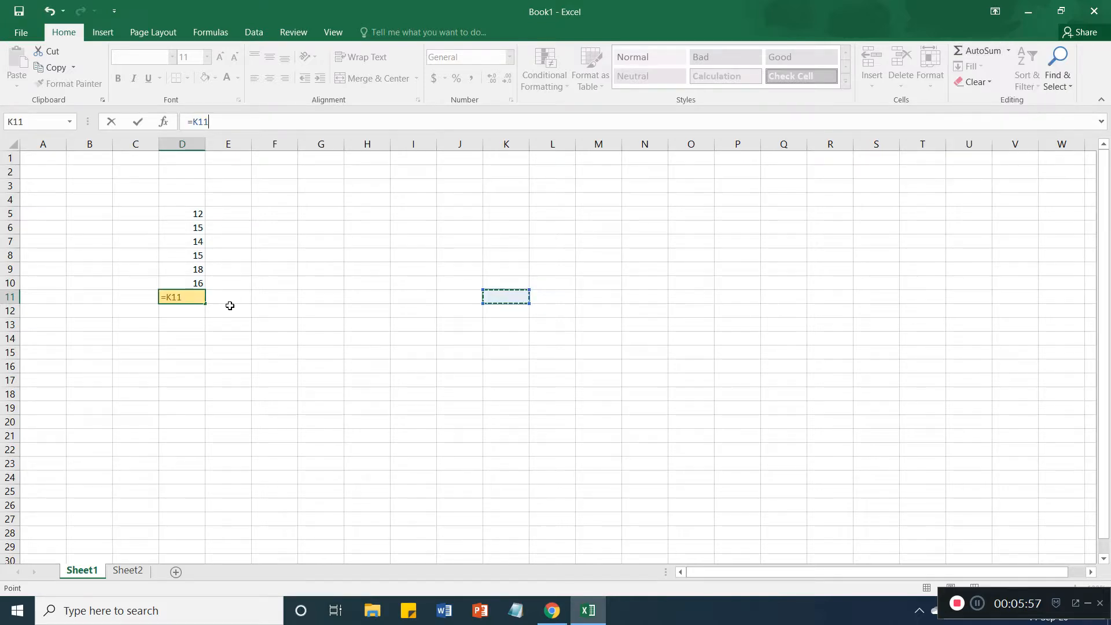
type("+")
left_click(276, 294)
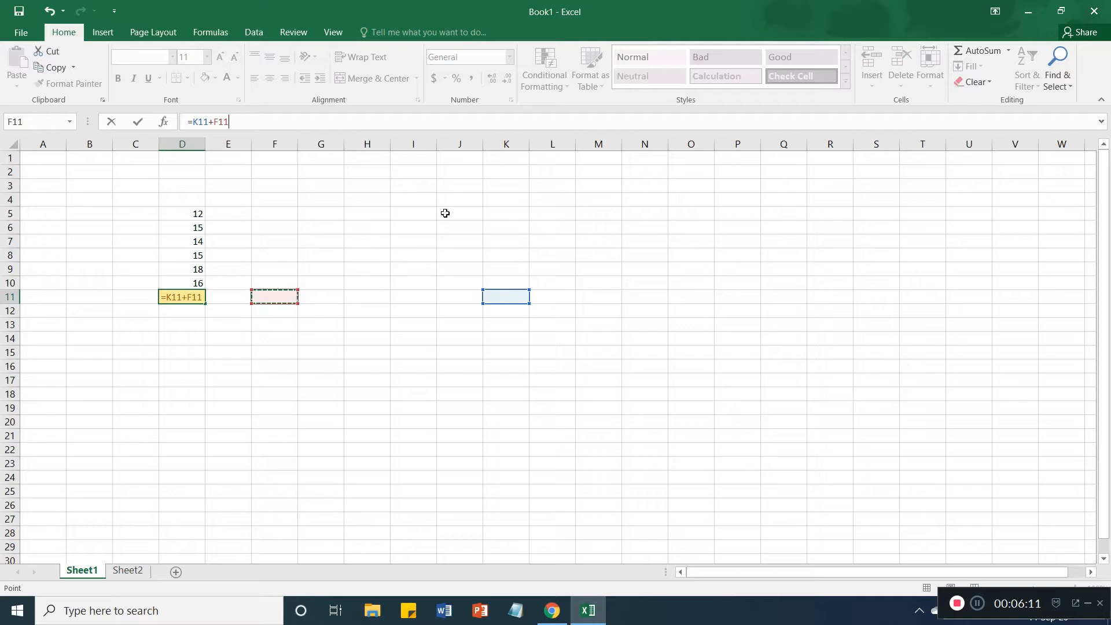
Start saving the workbook to the Desktop folder on This PC, cancel the save and return to the sheet.
left_click(20, 10)
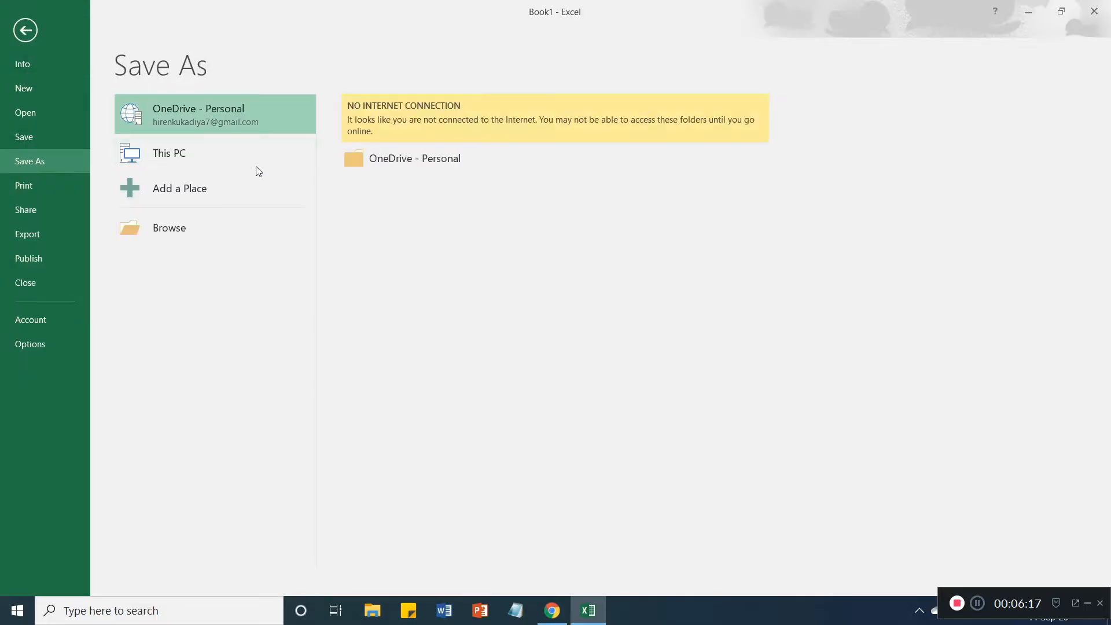
left_click(178, 153)
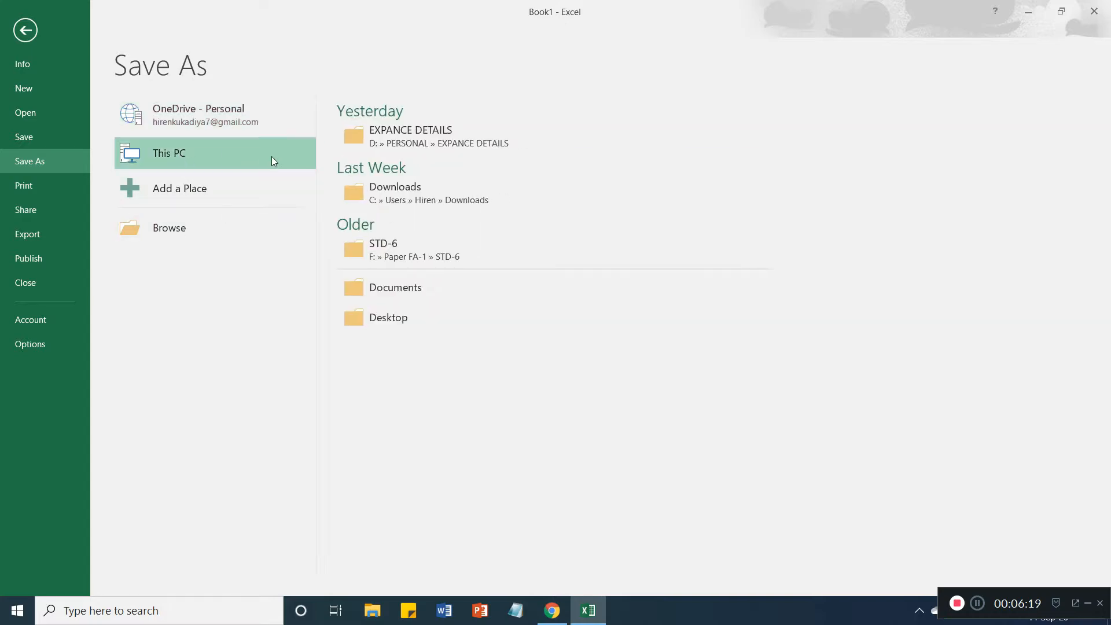
left_click(387, 317)
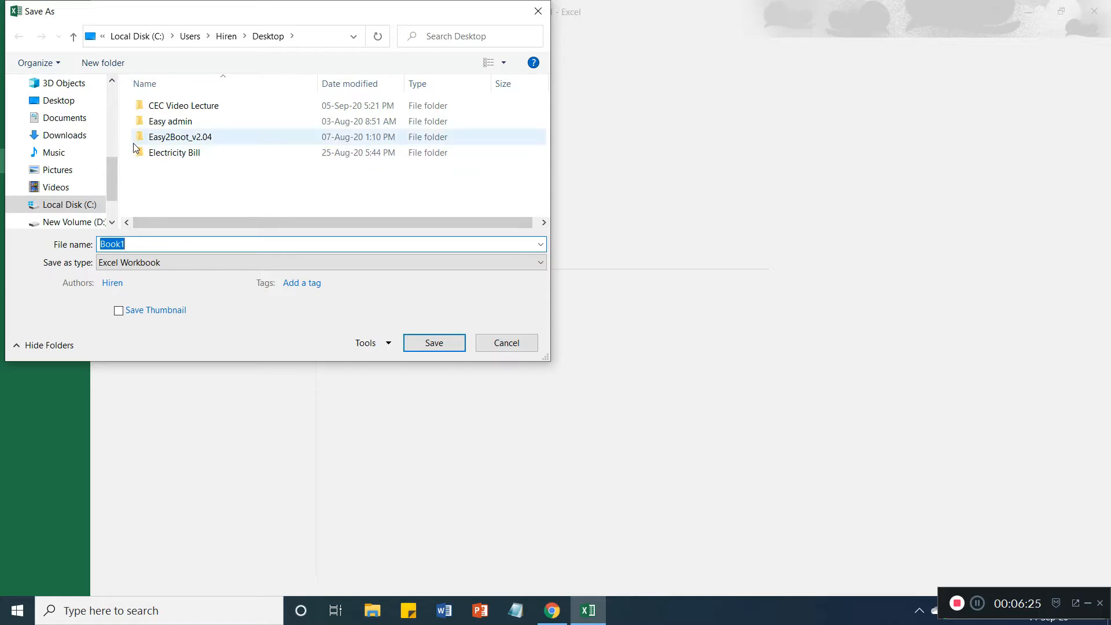
left_click(506, 343)
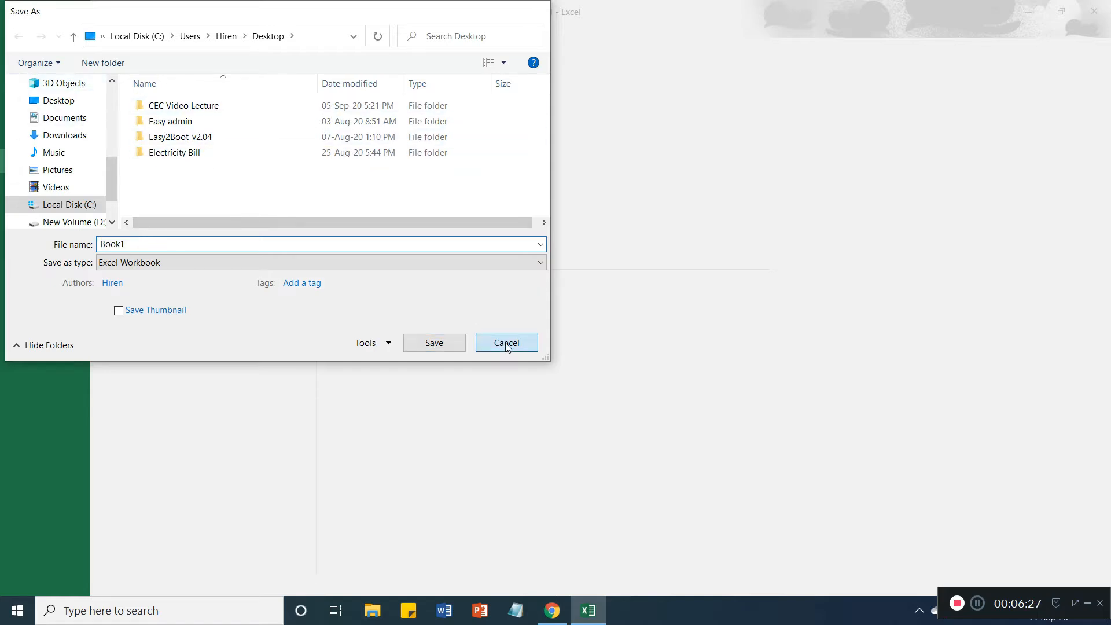
left_click(22, 24)
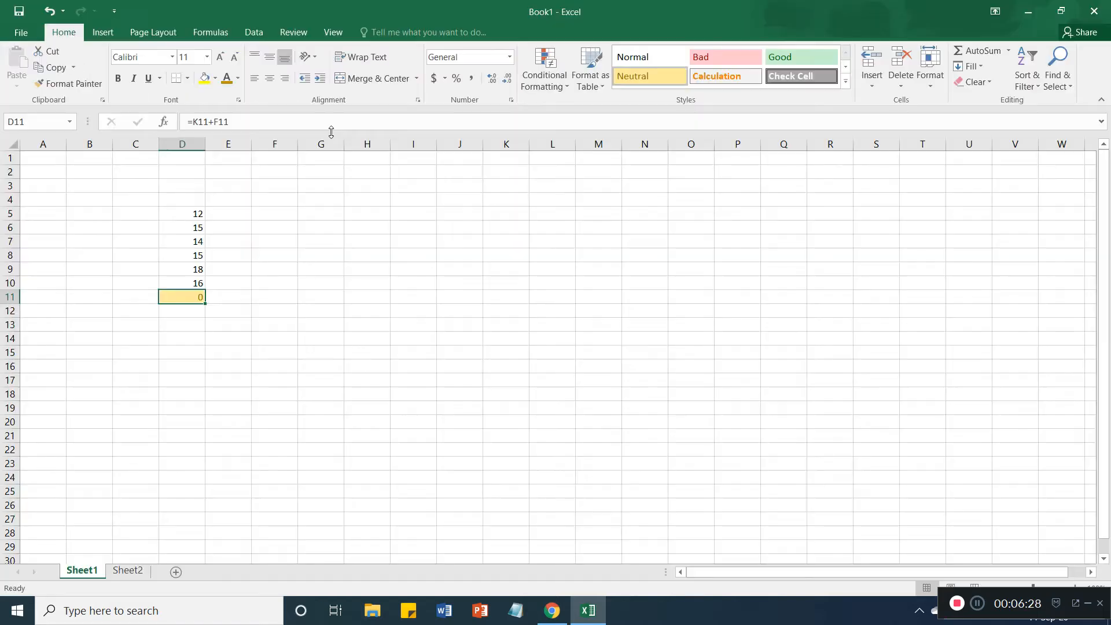
left_click(270, 255)
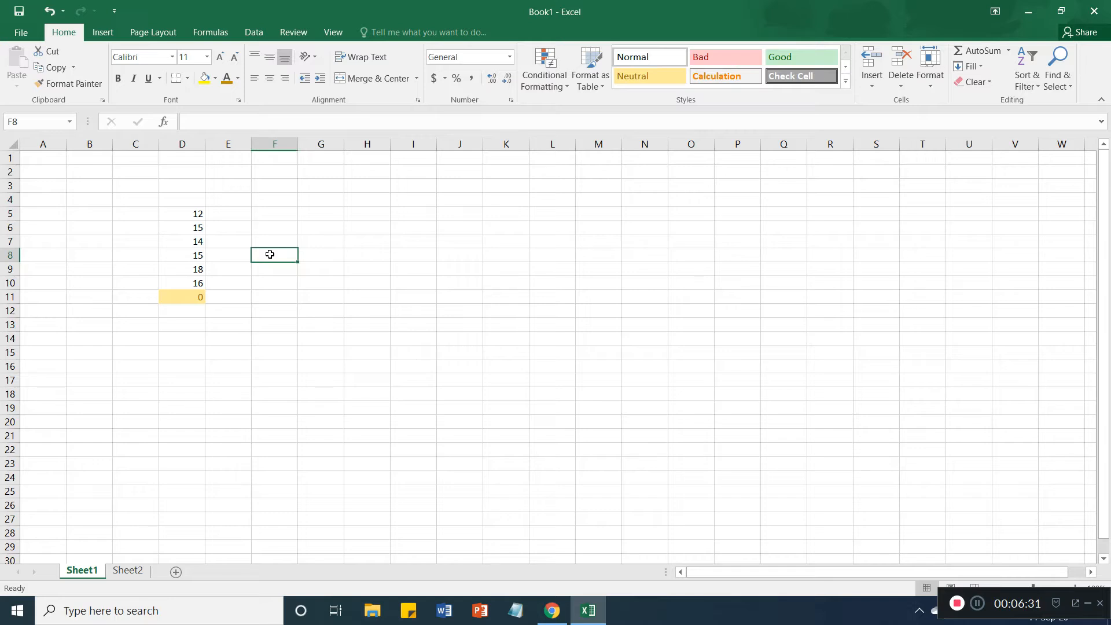